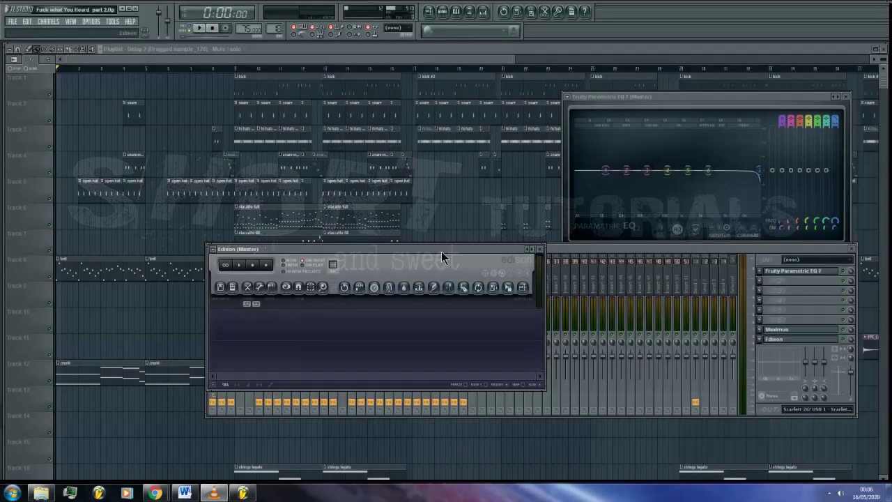
# Step: Start Edison recording the master output and move its window aside
pyautogui.moveTo(441, 251); pyautogui.dragTo(505, 322)
pyautogui.click(332, 336)
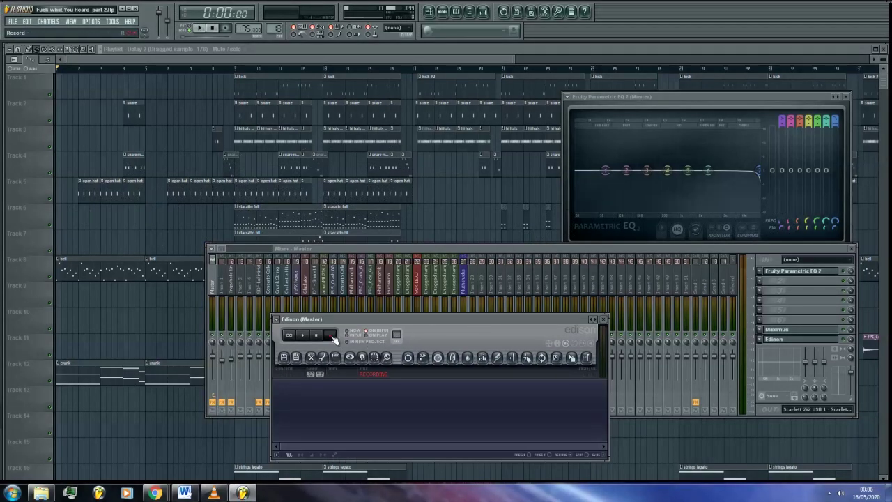
pyautogui.moveTo(349, 319); pyautogui.dragTo(252, 436)
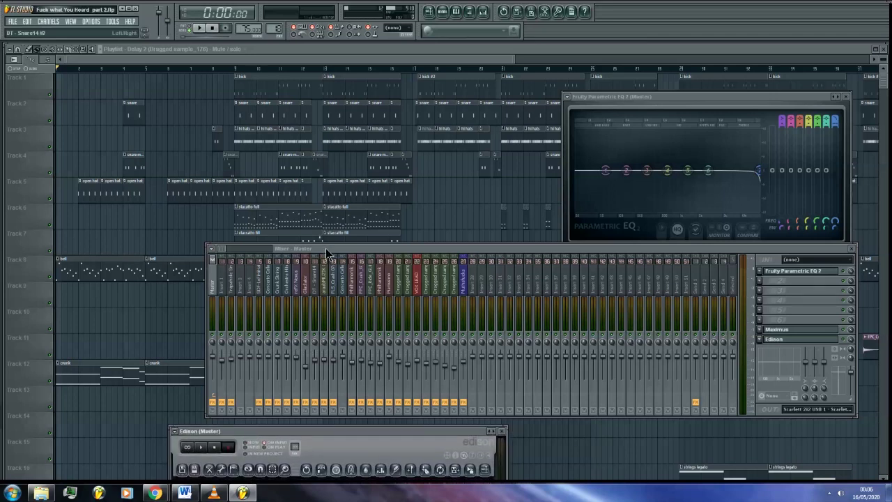
# Step: Remove Parametric EQ 2 from the master's first effect slot, leaving it empty
pyautogui.moveTo(325, 248); pyautogui.dragTo(329, 249)
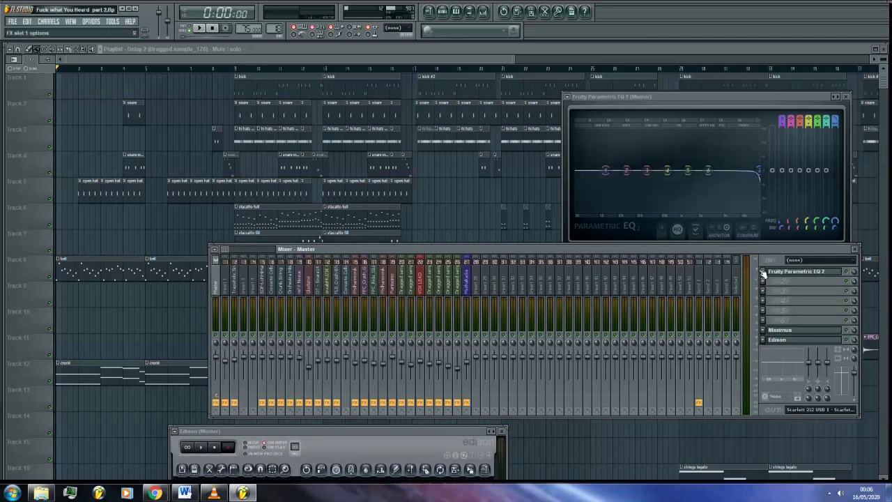
pyautogui.click(763, 272)
pyautogui.moveTo(782, 255)
pyautogui.click(788, 55)
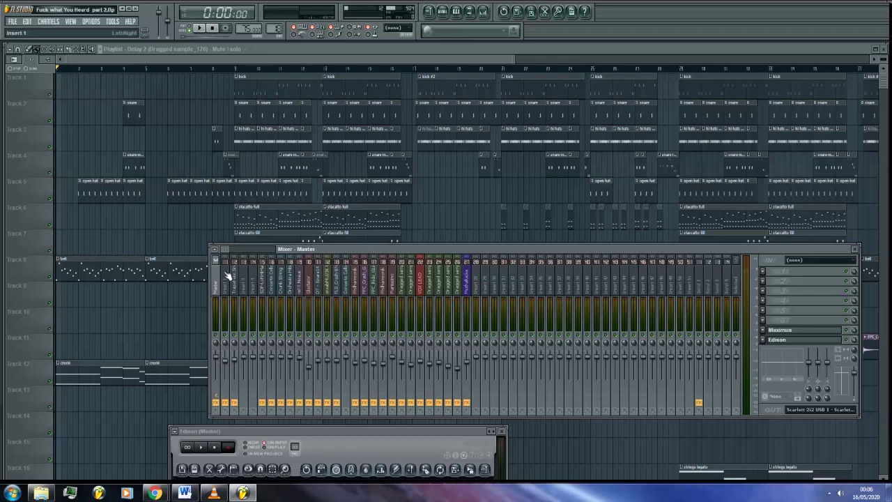
pyautogui.click(765, 279)
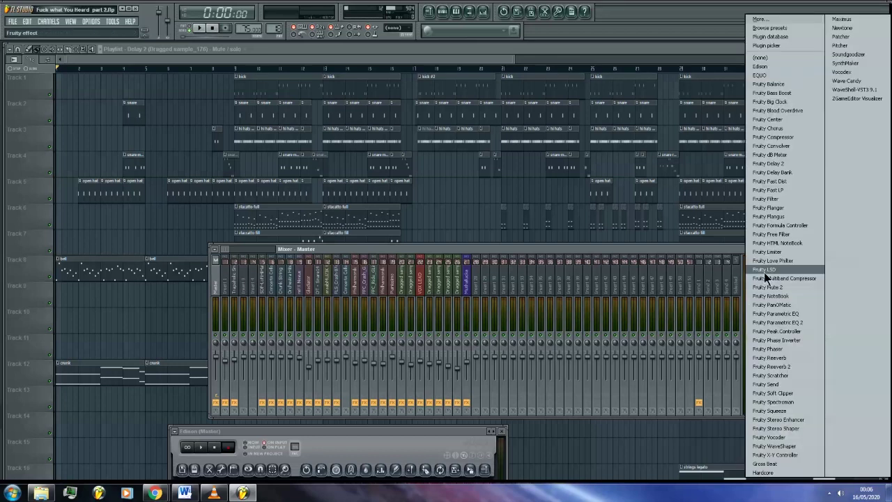
# Step: Load Fruity Parametric EQ 2 into the empty master slot and make band 7 a low-pass filter
pyautogui.click(793, 324)
pyautogui.rightClick(728, 172)
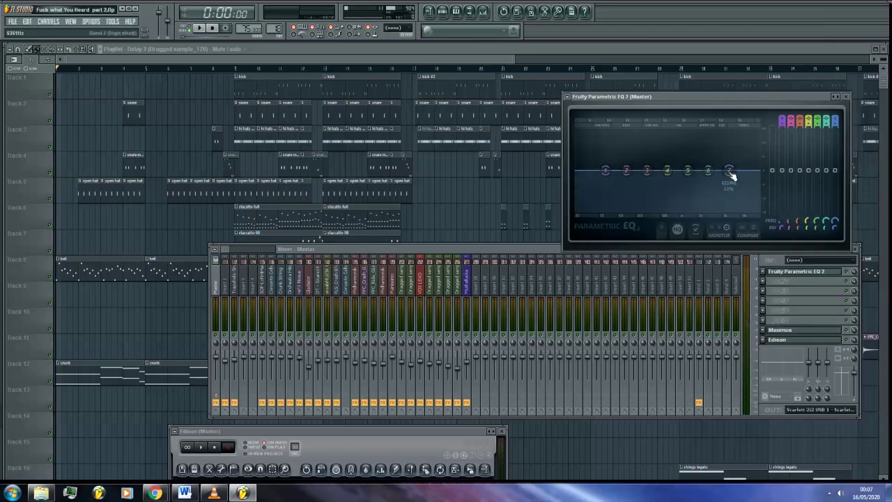
pyautogui.rightClick(728, 173)
pyautogui.moveTo(744, 195)
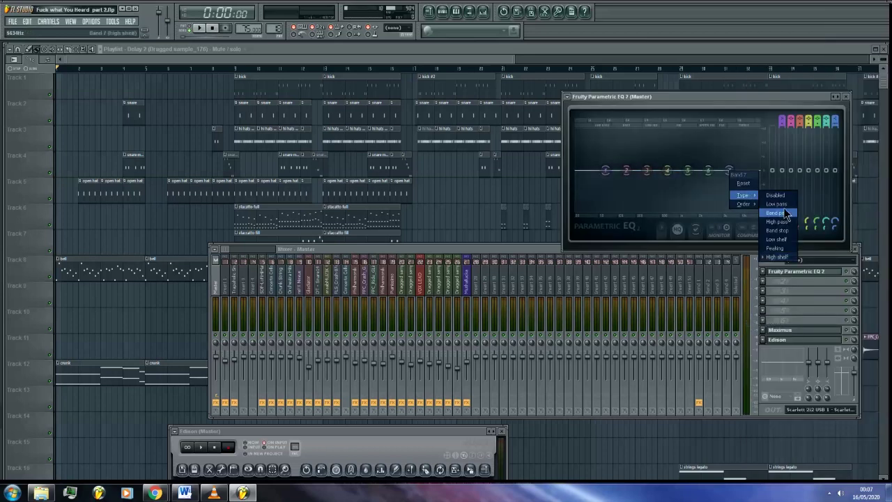
pyautogui.click(776, 204)
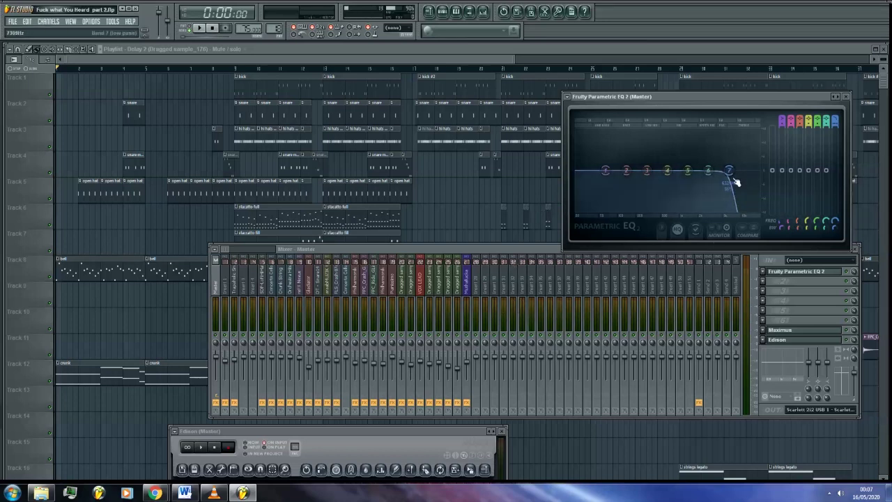
pyautogui.click(215, 284)
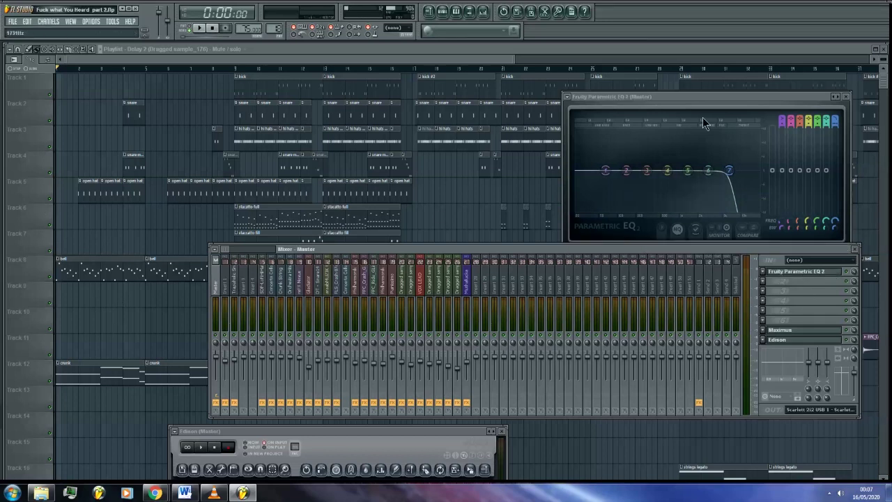
# Step: Lower band 7's cutoff to about 1576 Hz, then sweep it to the top while the song plays
pyautogui.click(710, 96)
pyautogui.moveTo(732, 172); pyautogui.dragTo(734, 174)
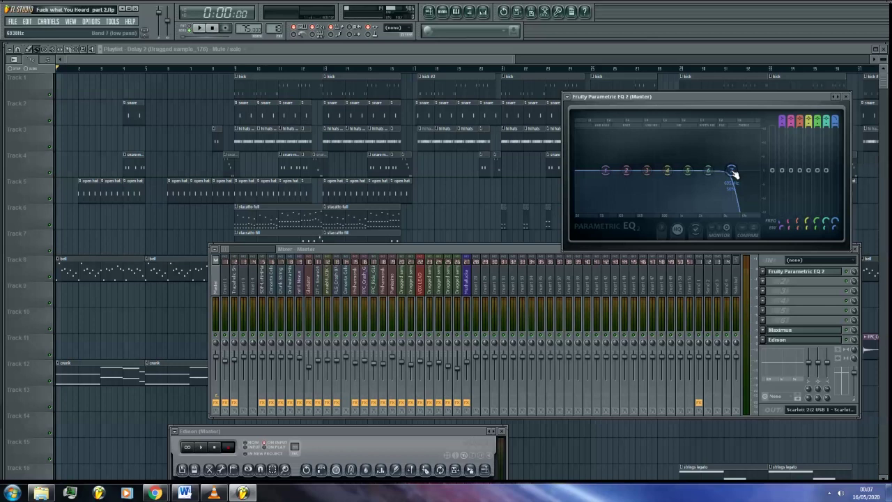
pyautogui.moveTo(733, 174); pyautogui.dragTo(733, 172)
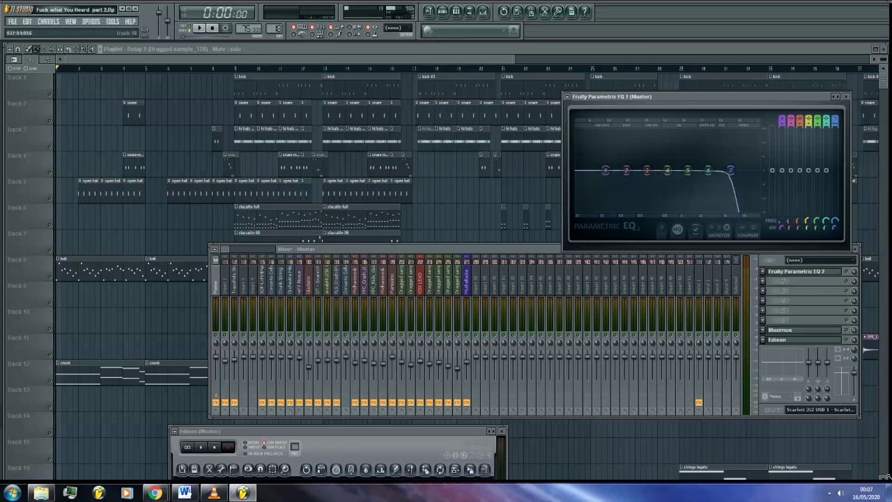
pyautogui.moveTo(730, 170); pyautogui.dragTo(651, 170)
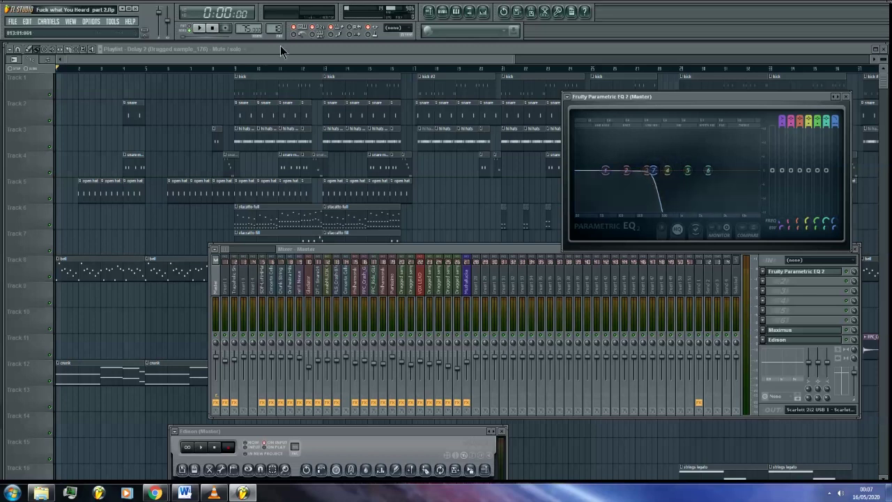
pyautogui.click(201, 28)
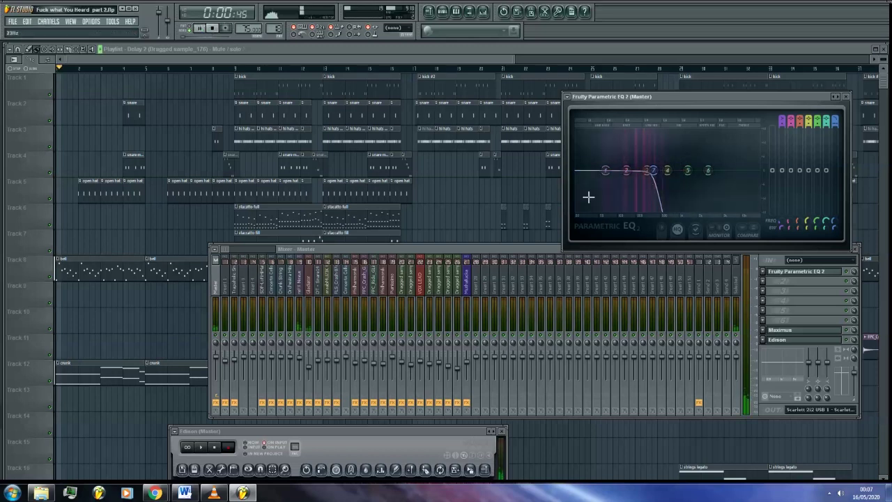
pyautogui.moveTo(652, 170); pyautogui.dragTo(759, 170)
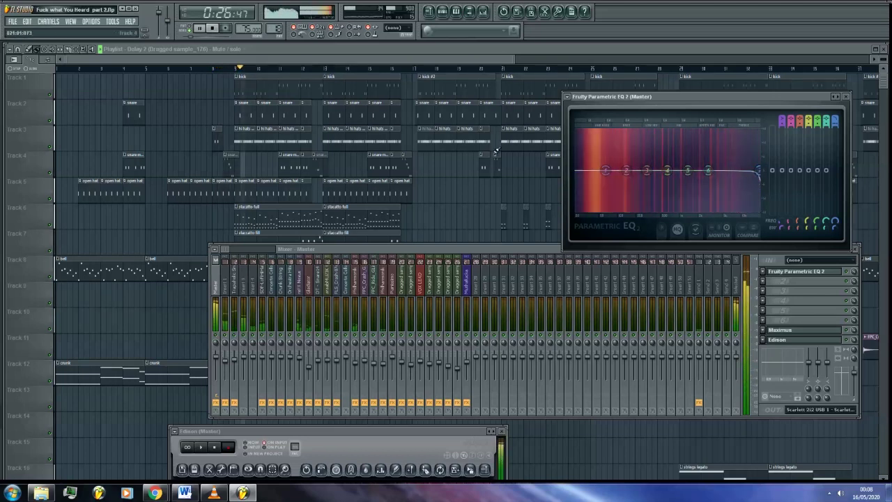
# Step: Record an upward sweep of band 7's low-pass cutoff from low to near the top, then stop
pyautogui.press('space')
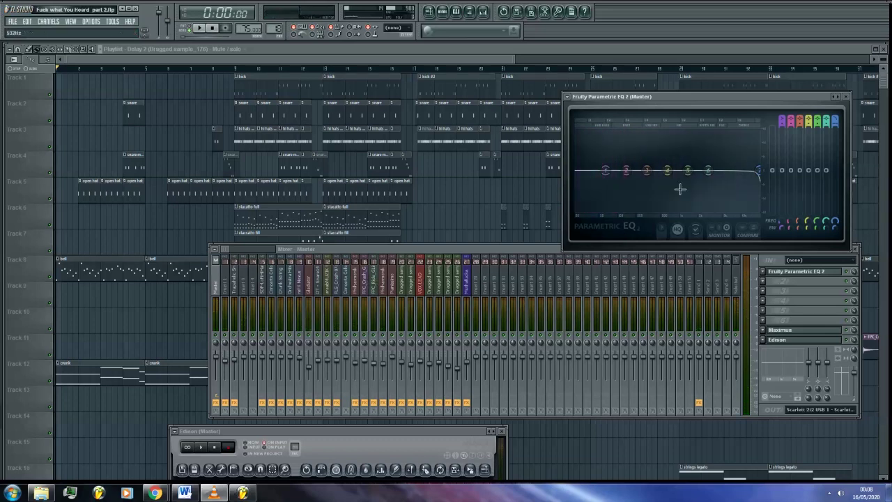
pyautogui.moveTo(693, 105); pyautogui.dragTo(608, 107)
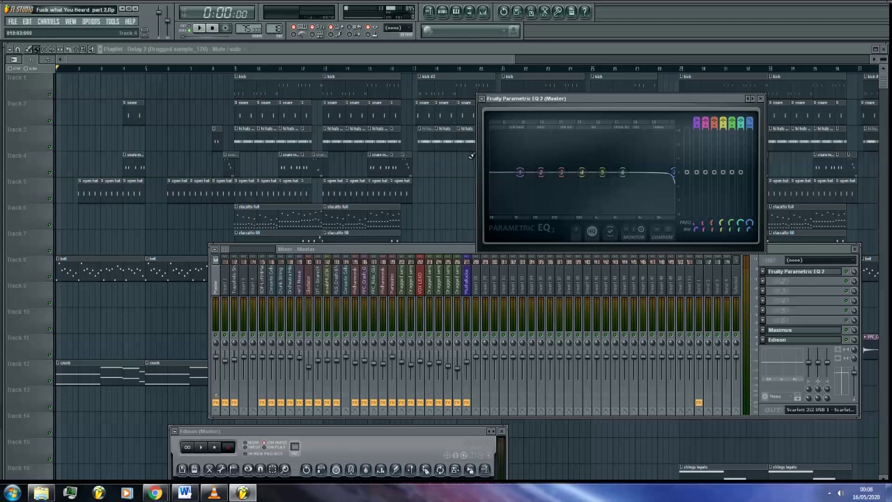
pyautogui.click(229, 30)
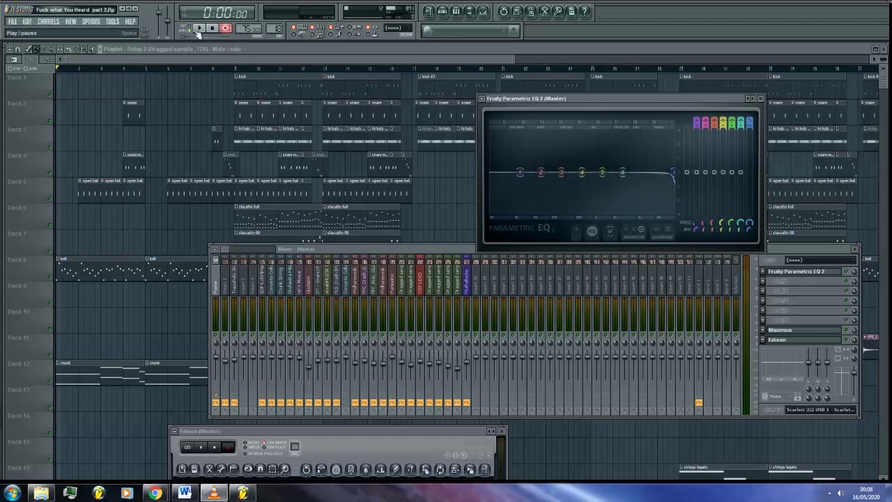
pyautogui.moveTo(672, 173); pyautogui.dragTo(574, 172)
pyautogui.press('space')
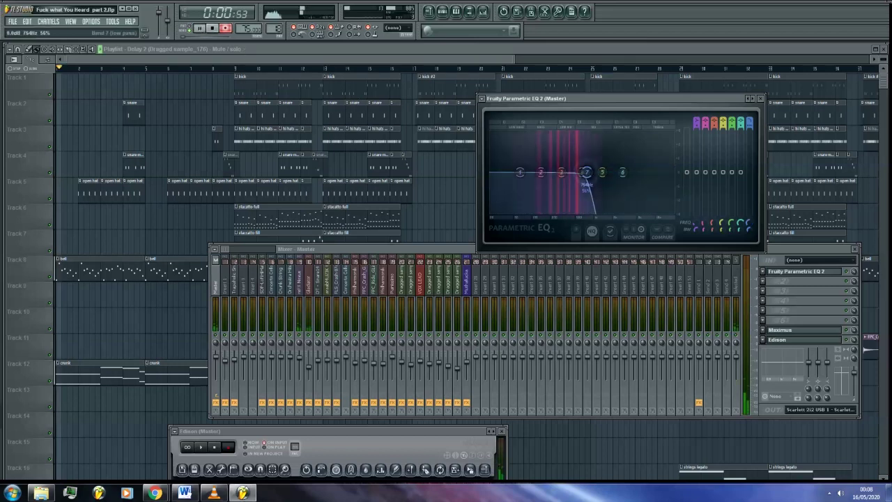
pyautogui.moveTo(583, 172); pyautogui.dragTo(673, 172)
pyautogui.click(218, 28)
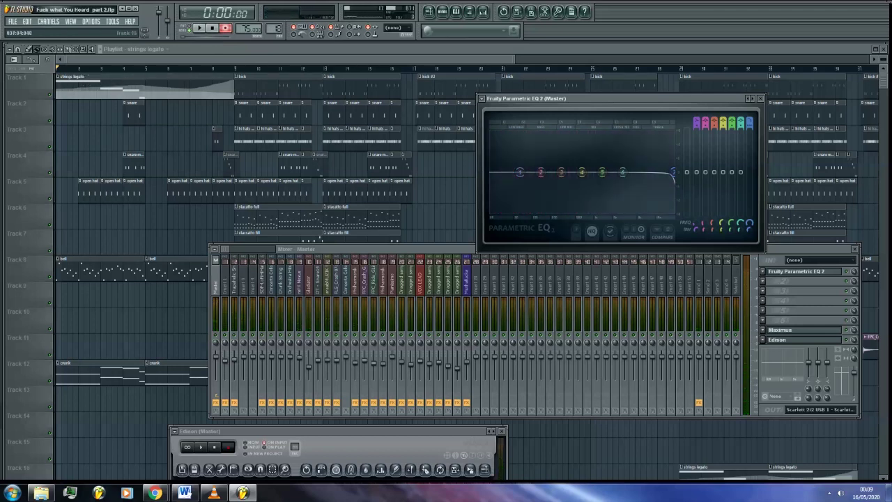
# Step: Show the Param. EQ 2 Band 7 freq automation in the Philharmonik #2 piano roll's event editor
pyautogui.press('F7')
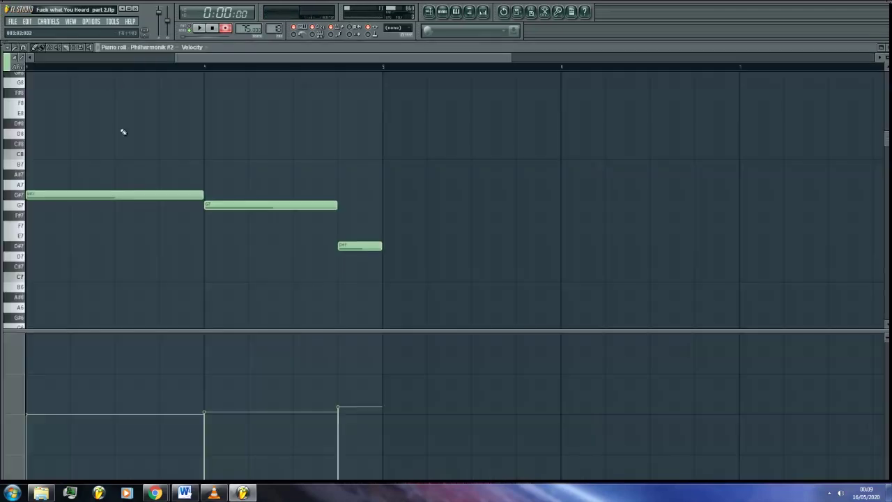
pyautogui.click(172, 58)
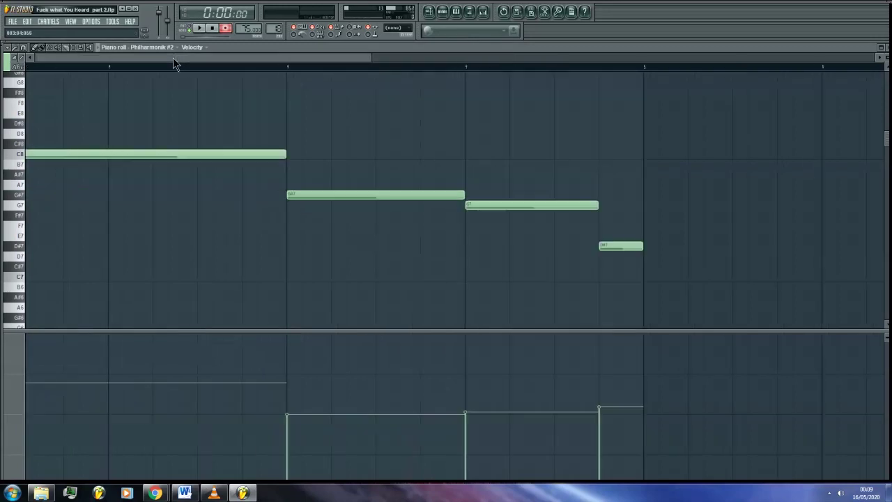
pyautogui.scroll(-2, 172, 70)
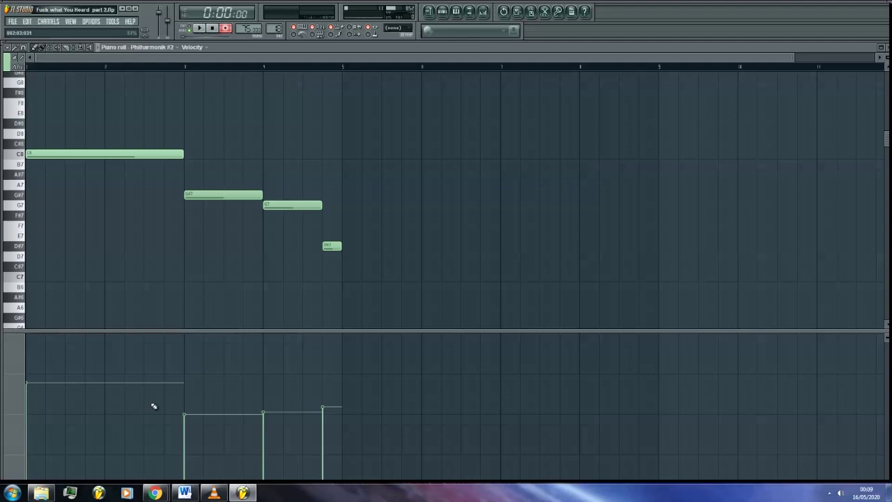
pyautogui.click(9, 370)
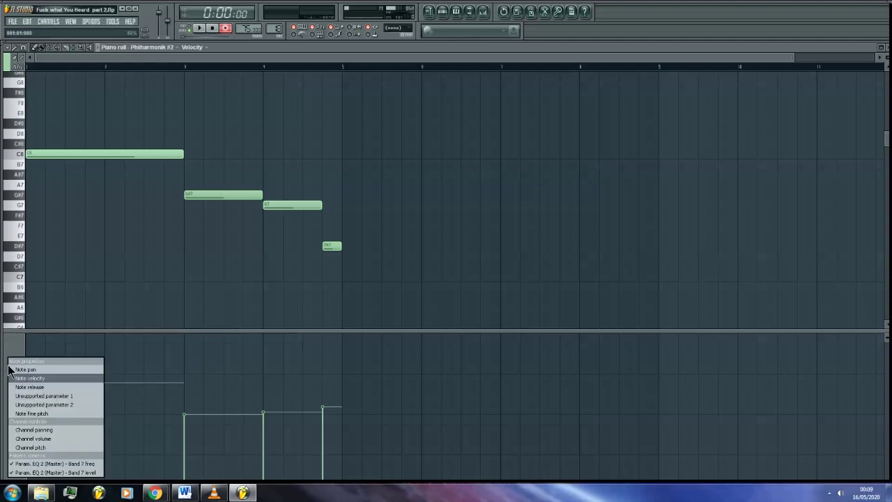
pyautogui.click(60, 464)
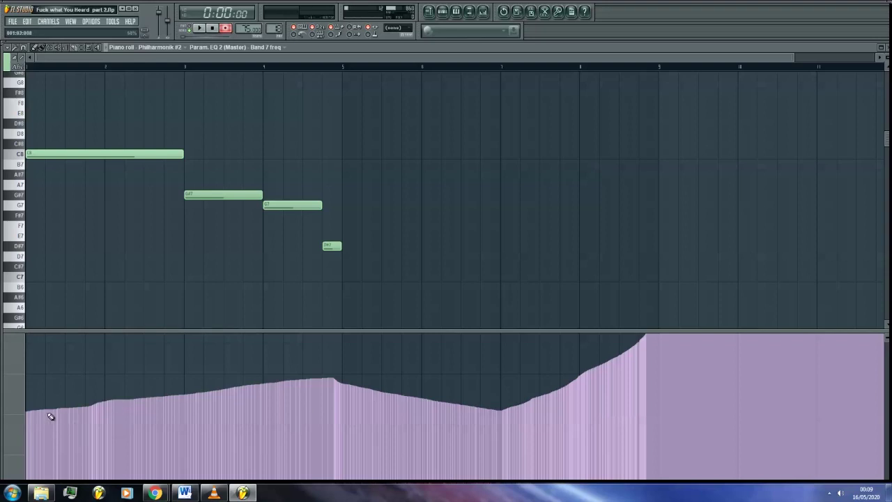
# Step: Redraw the opening of the band 7 frequency curve, turn recording off, and return to the playlist
pyautogui.moveTo(51, 416)
pyautogui.mouseDown()
pyautogui.moveTo(96, 426)
pyautogui.moveTo(105, 411)
pyautogui.moveTo(163, 414)
pyautogui.mouseUp()
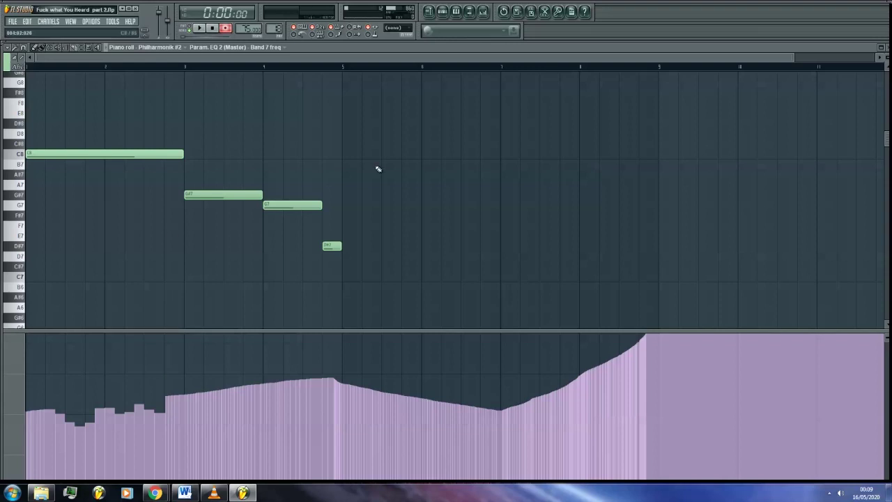
pyautogui.click(214, 28)
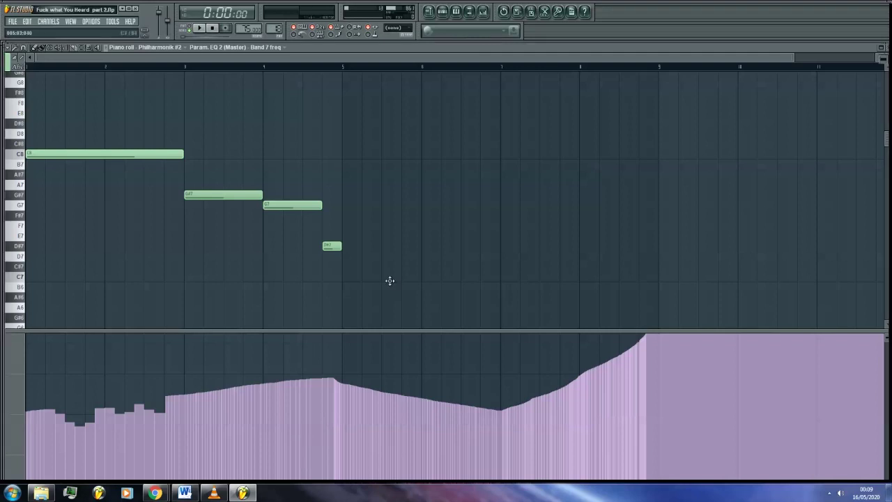
pyautogui.press('F5')
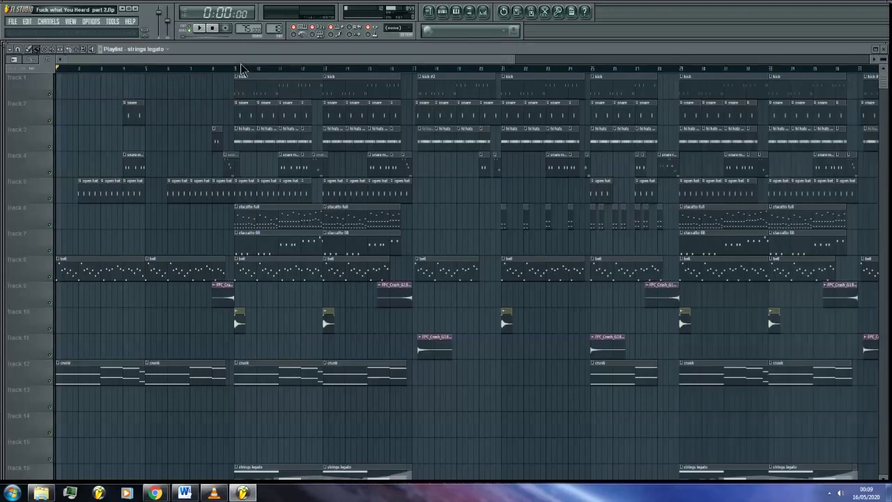
pyautogui.press('F9')
# Step: Open the master's Parametric EQ 2 editor and set band 7 to Low pass
pyautogui.click(764, 272)
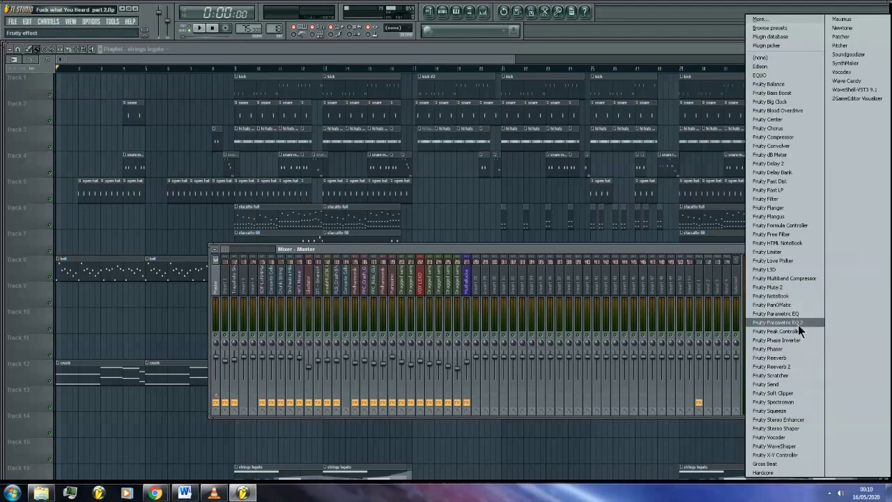
pyautogui.click(785, 272)
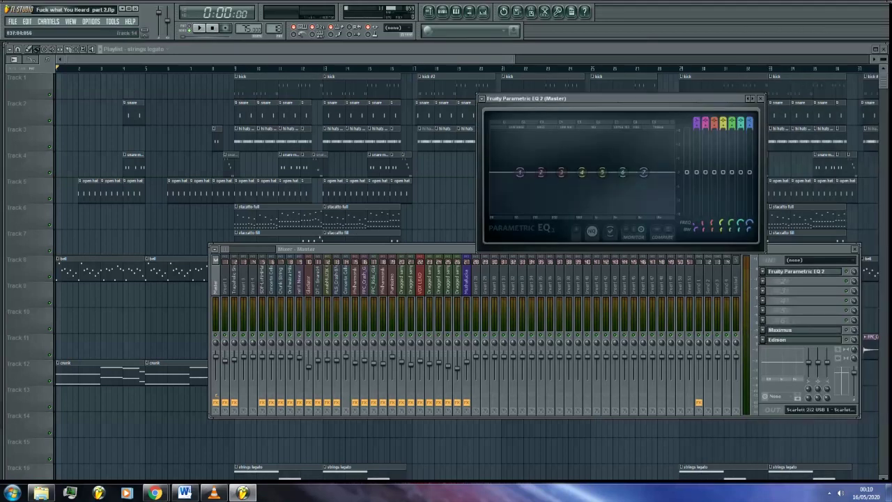
pyautogui.rightClick(642, 174)
pyautogui.moveTo(657, 197)
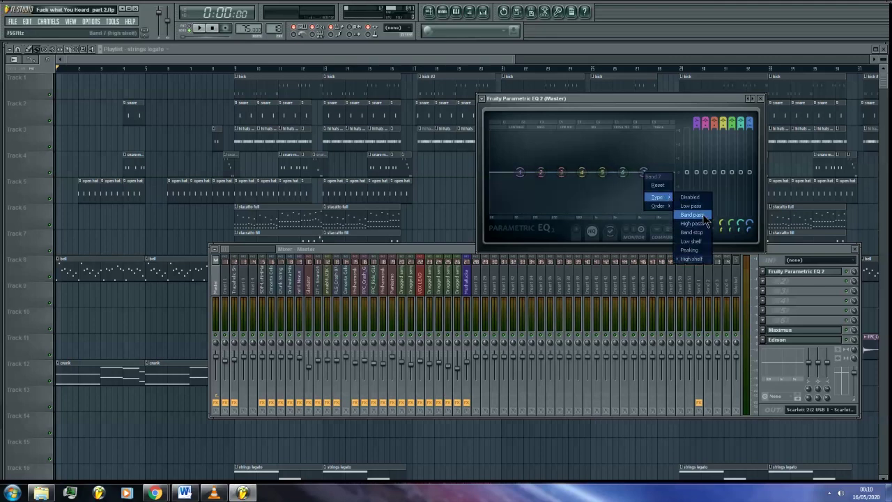
pyautogui.click(688, 203)
# Step: Settle band 7's low-pass cutoff at about 455 Hz
pyautogui.moveTo(648, 175); pyautogui.dragTo(564, 175)
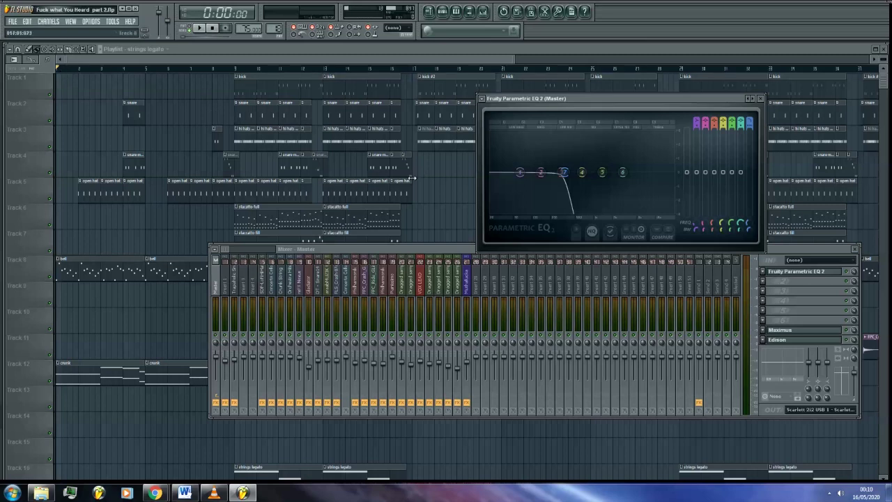
pyautogui.moveTo(563, 172); pyautogui.dragTo(678, 176)
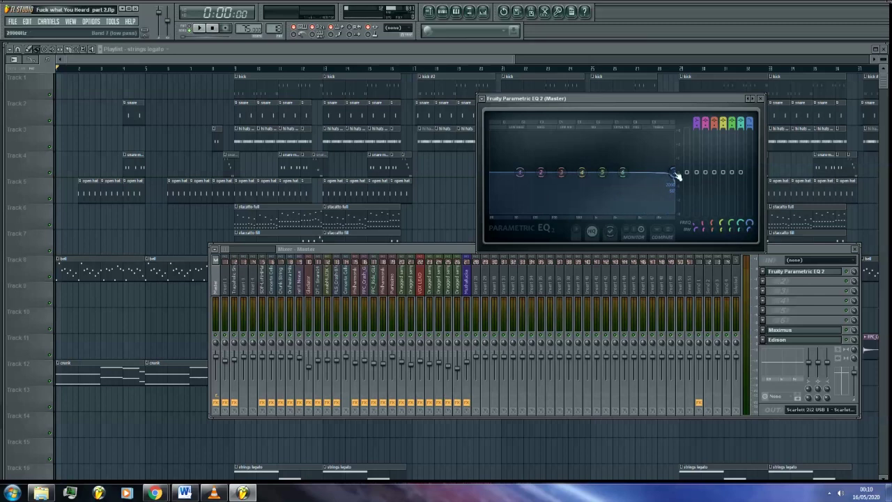
pyautogui.moveTo(678, 176); pyautogui.dragTo(574, 175)
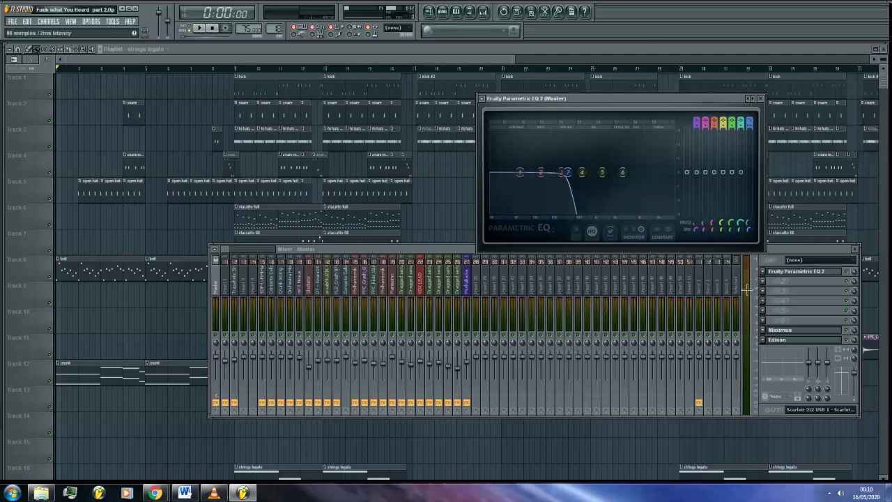
# Step: Select bars 1–9 and create a band 7 frequency automation clip for the master EQ
pyautogui.click(89, 57)
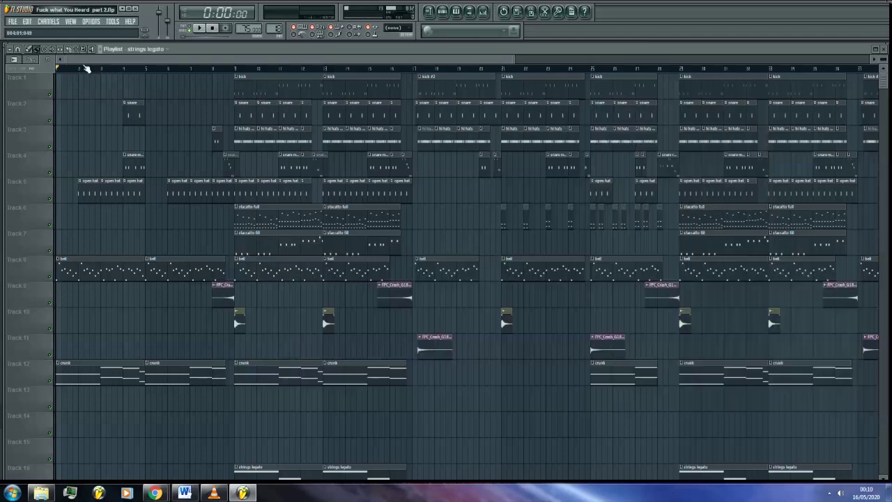
pyautogui.moveTo(59, 67); pyautogui.dragTo(235, 72)
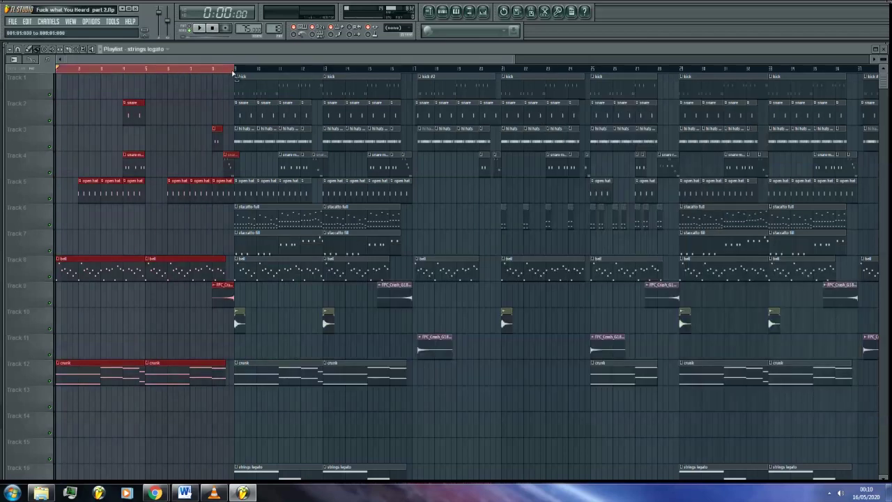
pyautogui.press('F9')
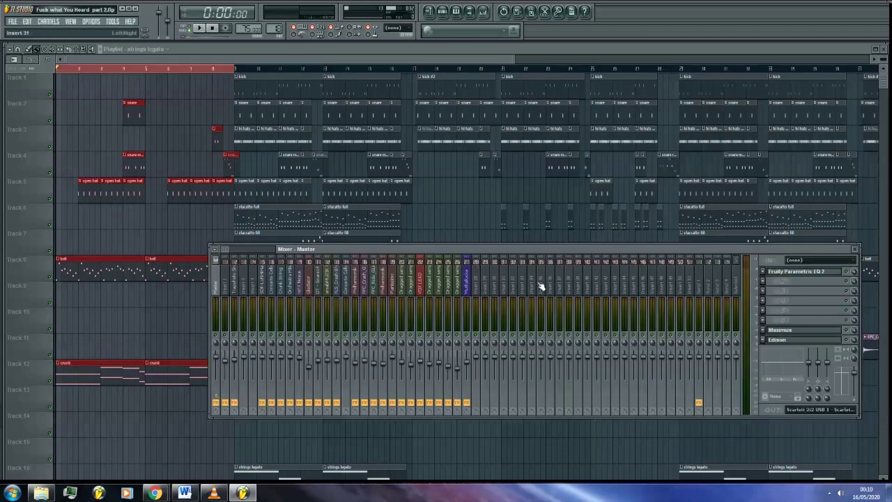
pyautogui.click(822, 272)
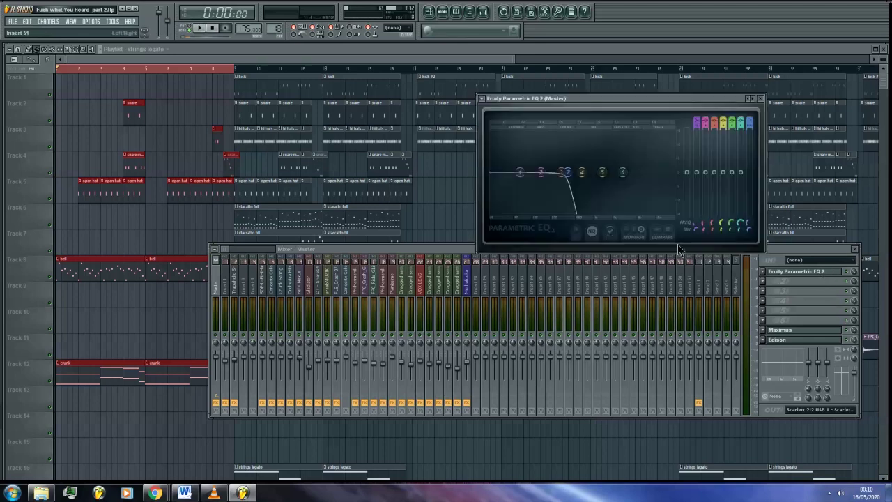
pyautogui.rightClick(750, 230)
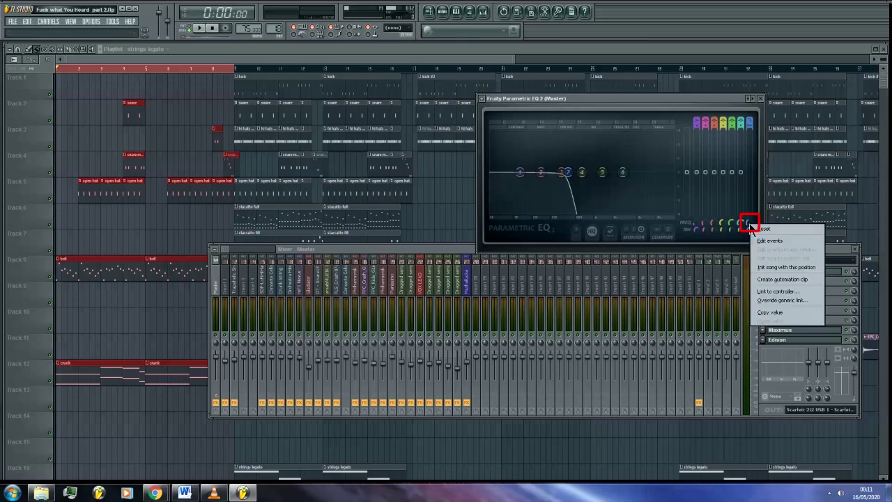
pyautogui.click(818, 278)
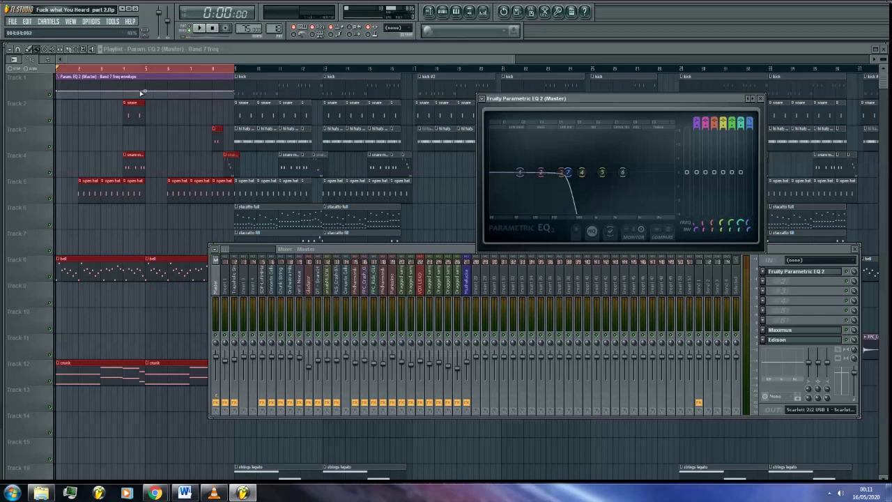
# Step: Add and drag envelope points so band 7's frequency dips near bar 7 and climbs steeply into bar 9
pyautogui.press('F12')
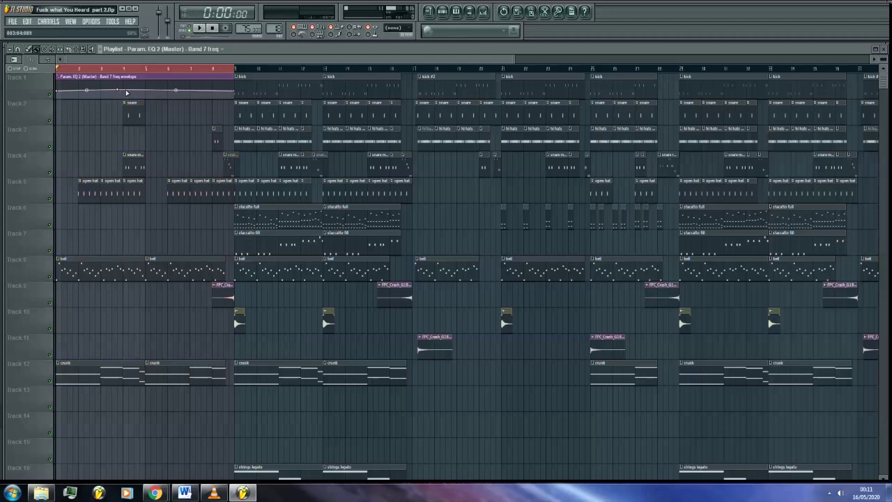
pyautogui.rightClick(145, 90)
pyautogui.rightClick(168, 89)
pyautogui.rightClick(190, 90)
pyautogui.moveTo(147, 90); pyautogui.dragTo(149, 88)
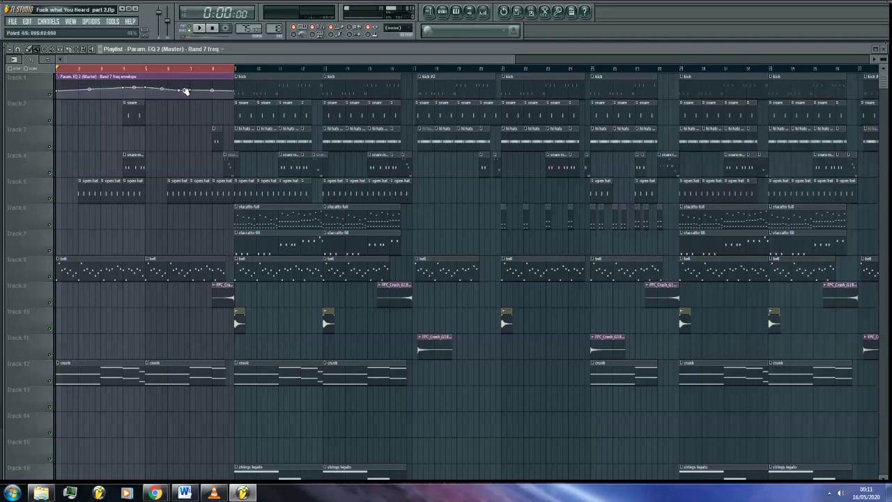
pyautogui.moveTo(188, 90); pyautogui.dragTo(209, 89)
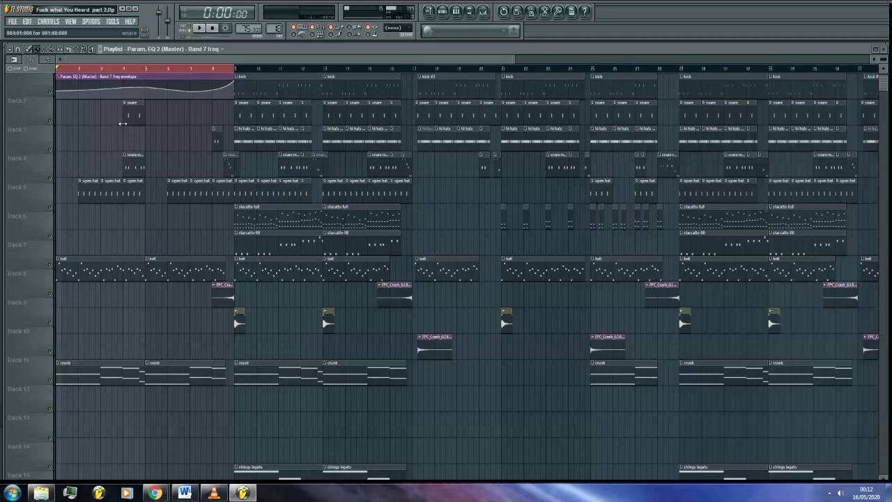
pyautogui.scroll(4, 126, 124)
pyautogui.scroll(2, 125, 124)
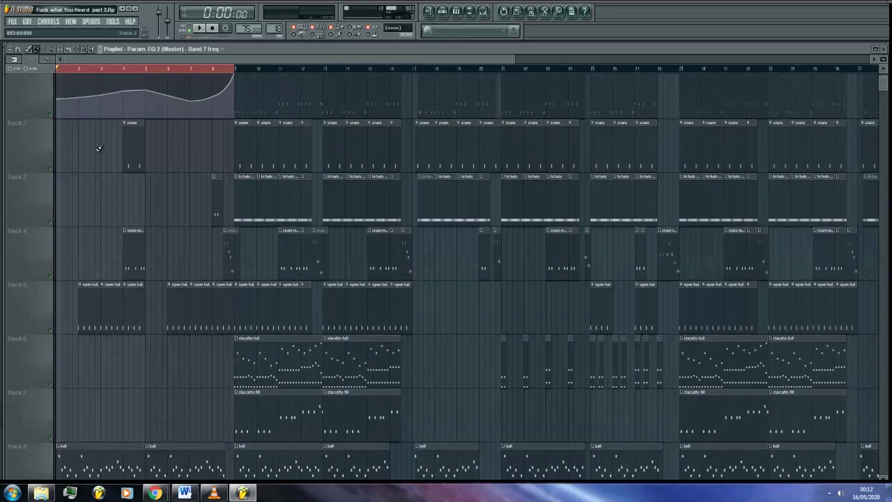
pyautogui.scroll(4, 72, 150)
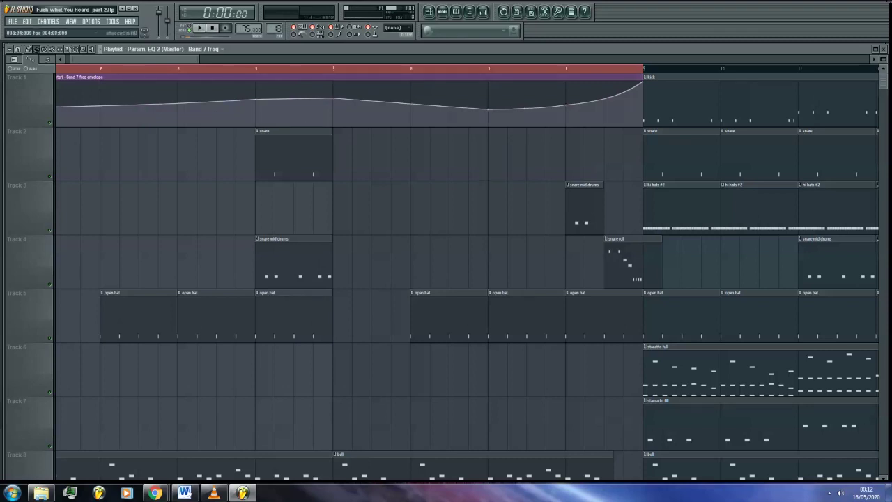
pyautogui.press('F9')
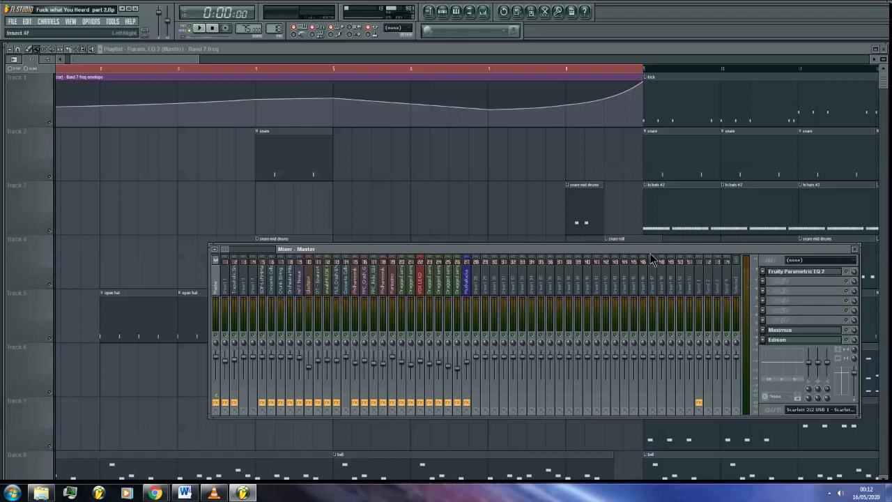
# Step: Move the song position to the end of the intro at 0:25:20 and check band 7 in the EQ
pyautogui.click(795, 271)
pyautogui.moveTo(582, 172); pyautogui.dragTo(573, 200)
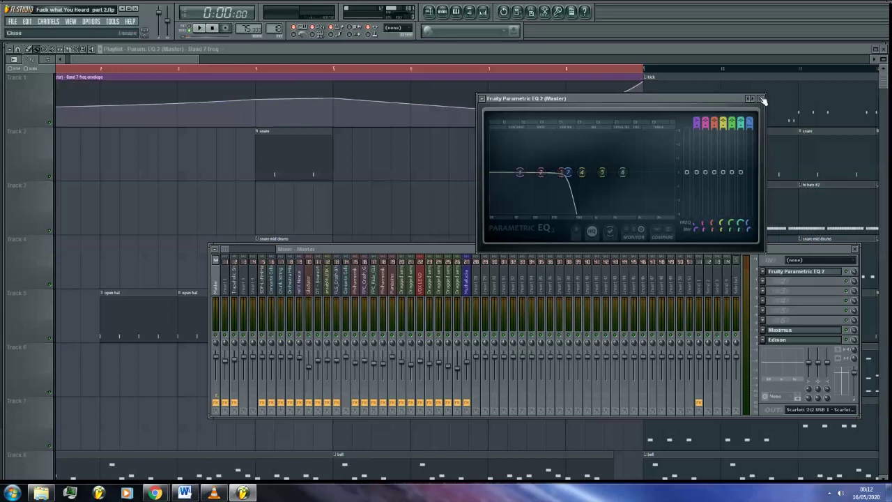
pyautogui.click(636, 69)
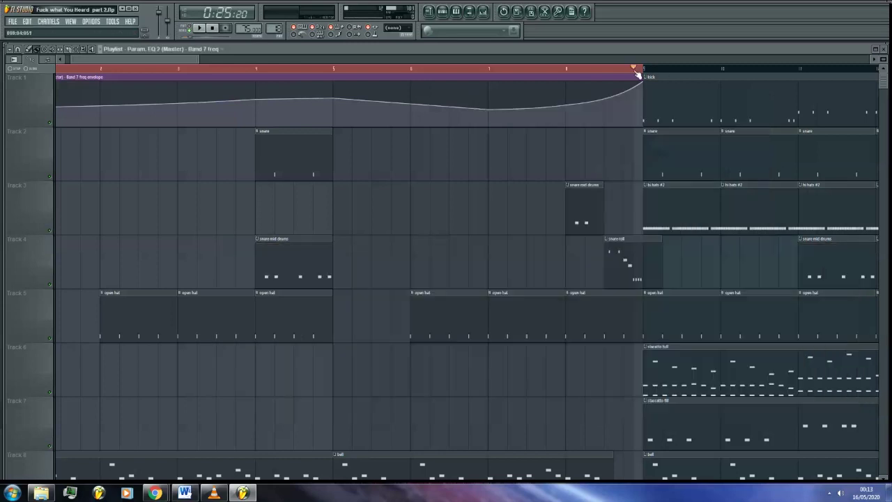
pyautogui.press('F9')
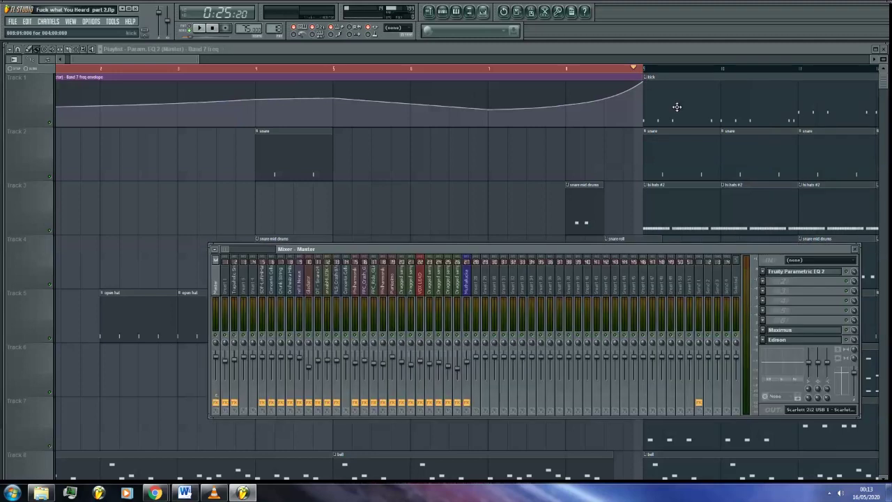
pyautogui.click(828, 271)
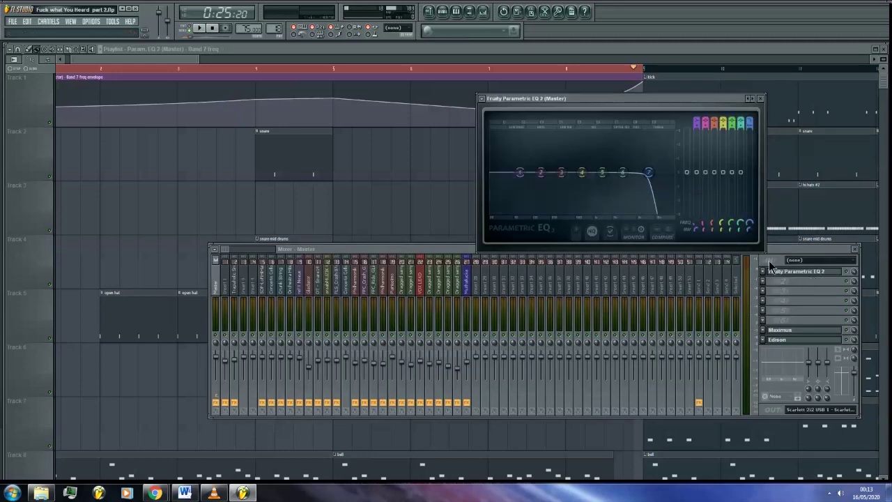
# Step: Return to the playlist, then bring the Master mixer back up over it
pyautogui.click(172, 56)
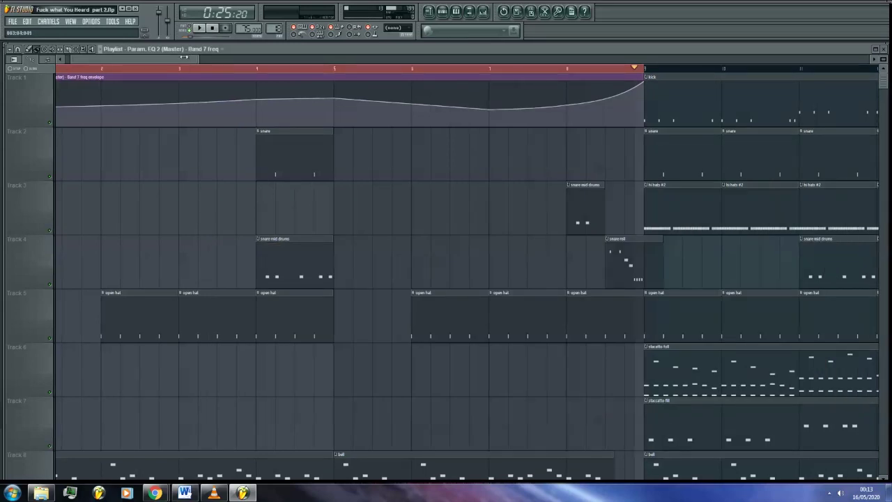
pyautogui.hscroll(-1, 154, 59)
pyautogui.press('F9')
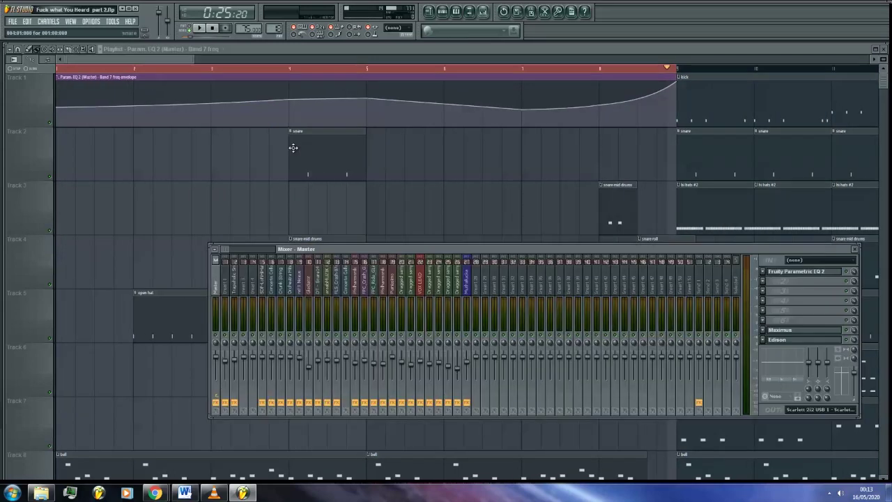
pyautogui.rightClick(850, 276)
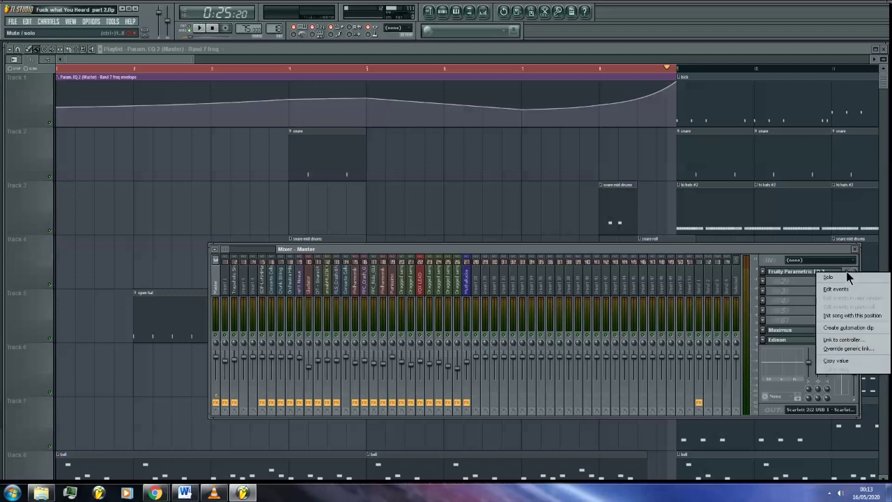
# Step: Create a Mute/solo automation clip for the master EQ that switches on just after the start and stays on
pyautogui.click(856, 333)
pyautogui.click(175, 68)
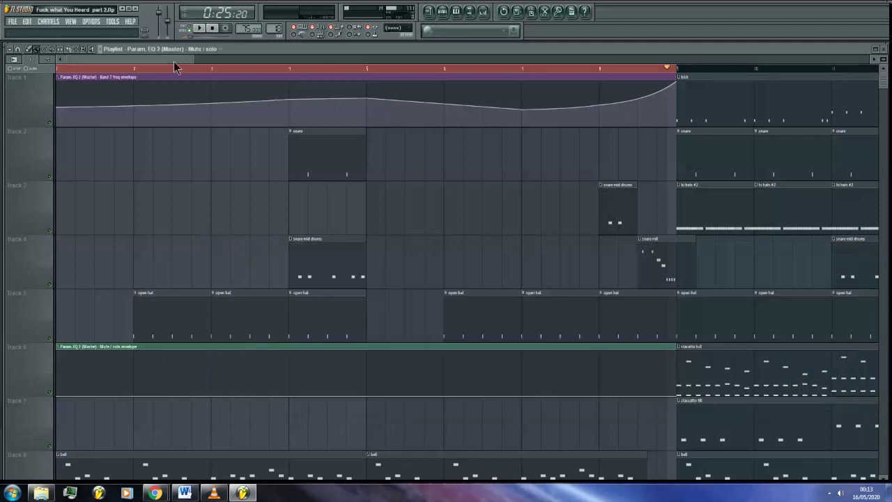
pyautogui.scroll(-2, 162, 251)
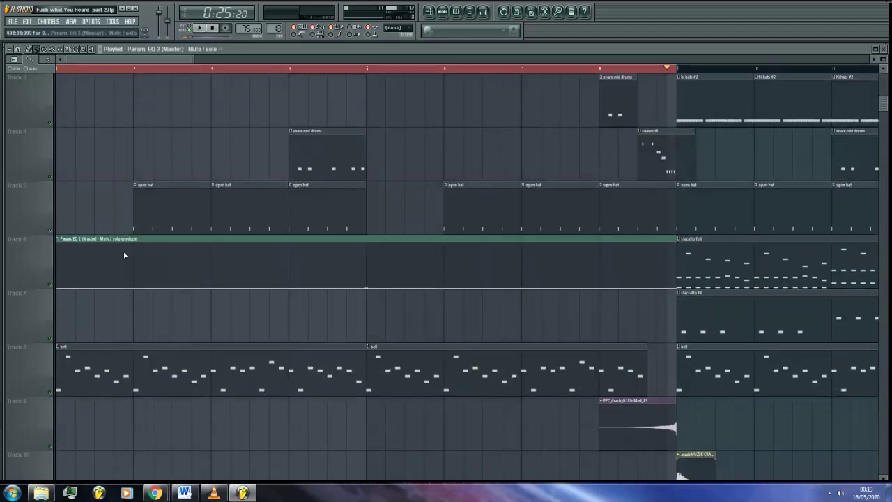
pyautogui.rightClick(95, 287)
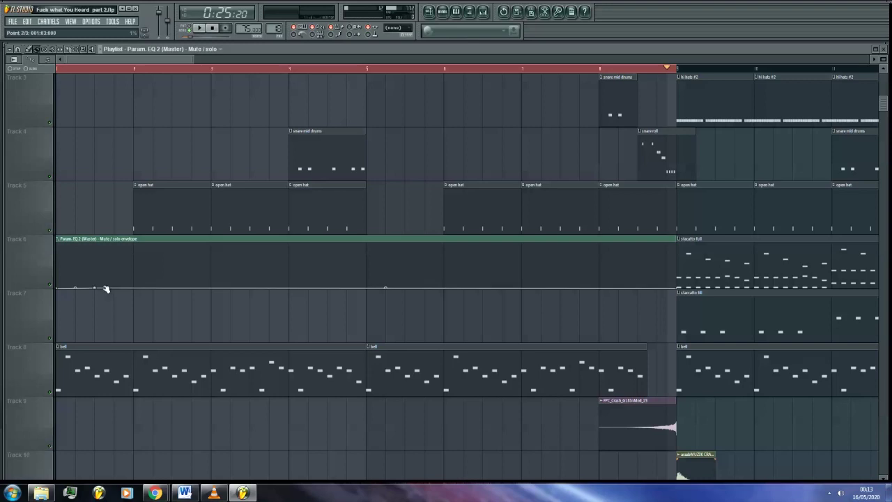
pyautogui.rightClick(636, 288)
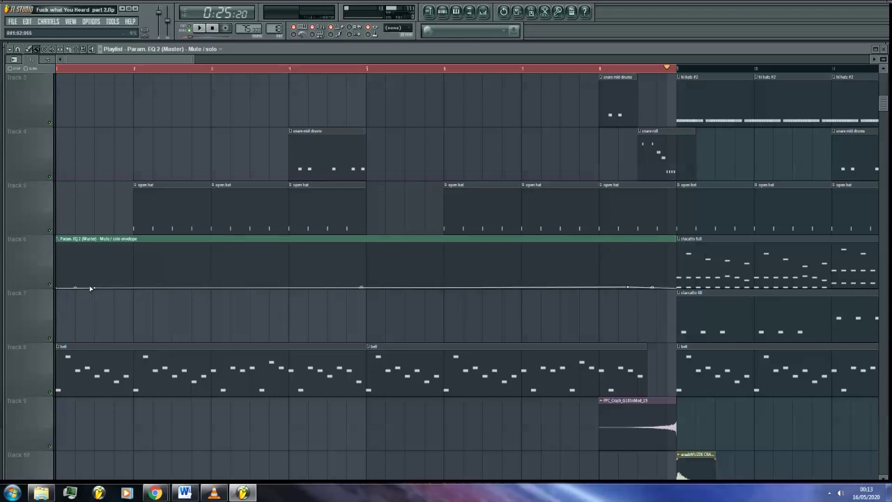
pyautogui.moveTo(97, 288); pyautogui.dragTo(57, 248)
pyautogui.moveTo(633, 287); pyautogui.dragTo(683, 230)
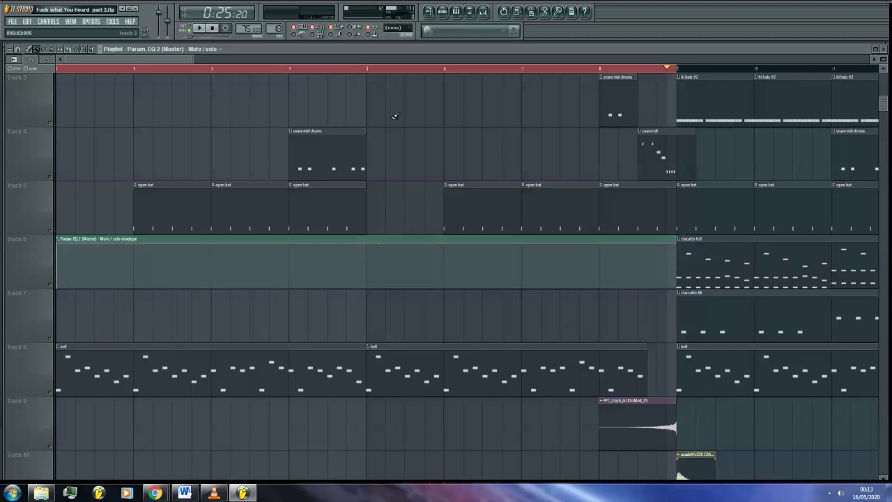
pyautogui.scroll(2, 393, 114)
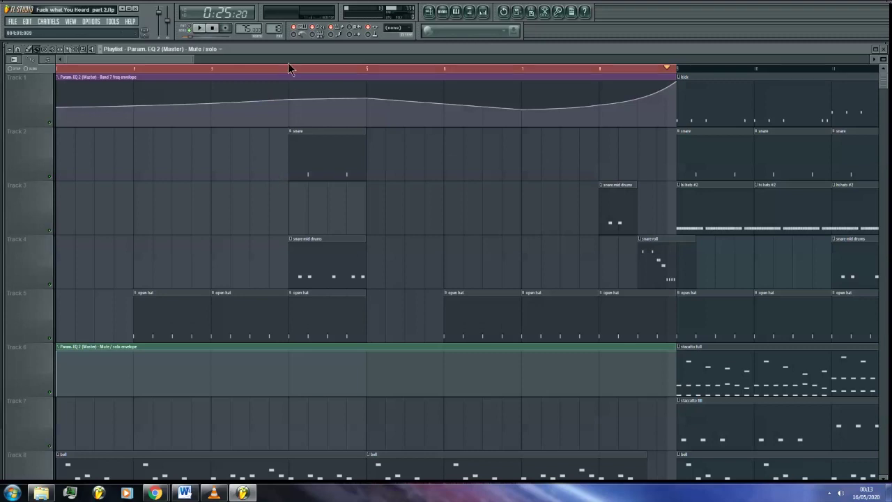
pyautogui.scroll(-4, 289, 69)
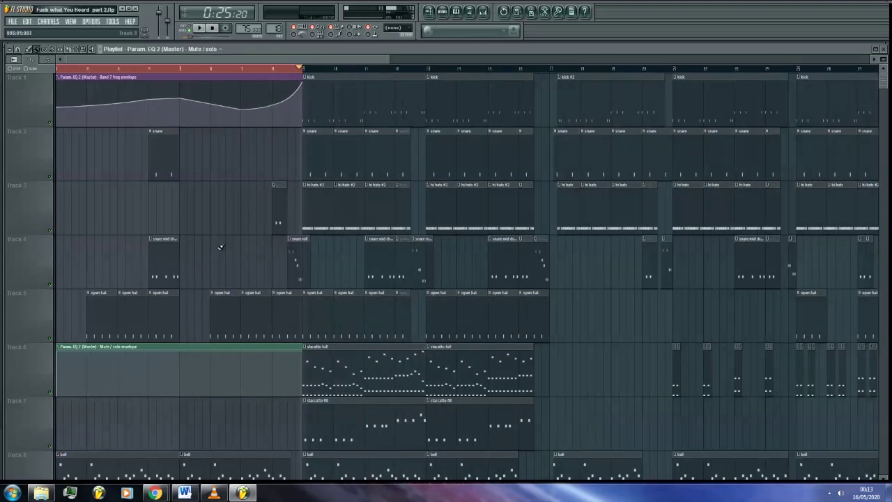
# Step: Rewind to the song start and play the intro with the Master's Parametric EQ 2 open
pyautogui.press('F9')
pyautogui.click(297, 69)
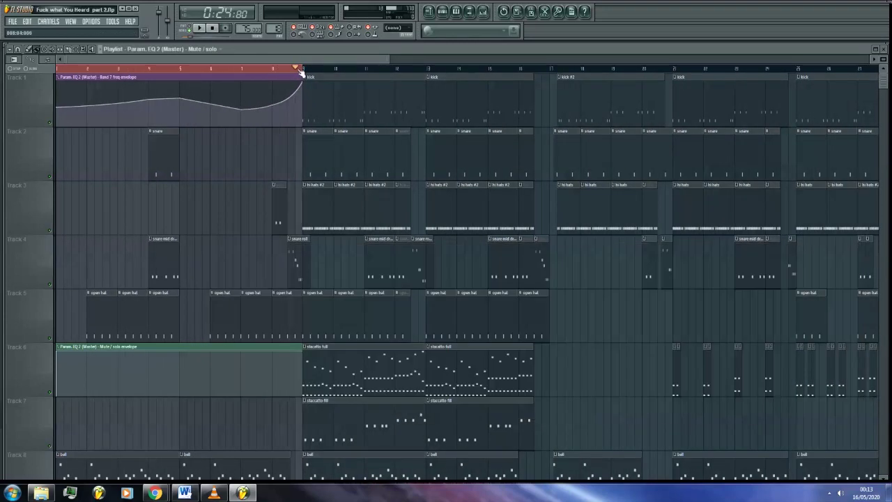
pyautogui.press('space')
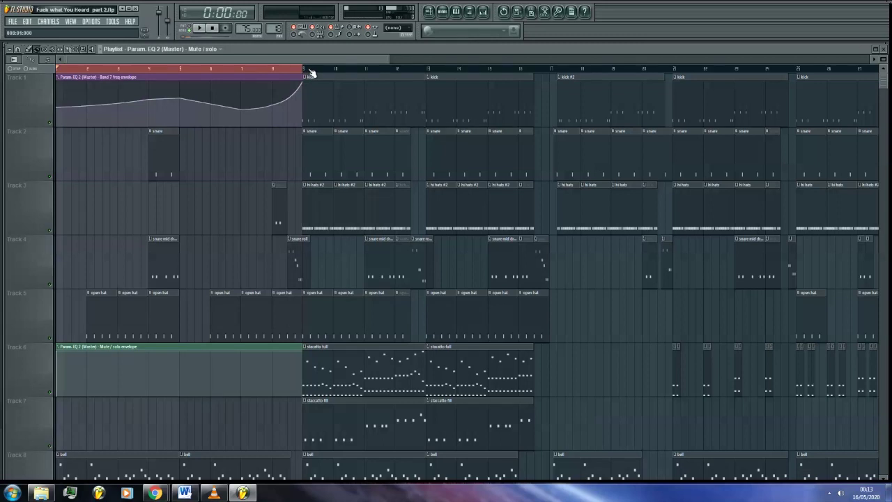
pyautogui.click(58, 70)
pyautogui.press('F9')
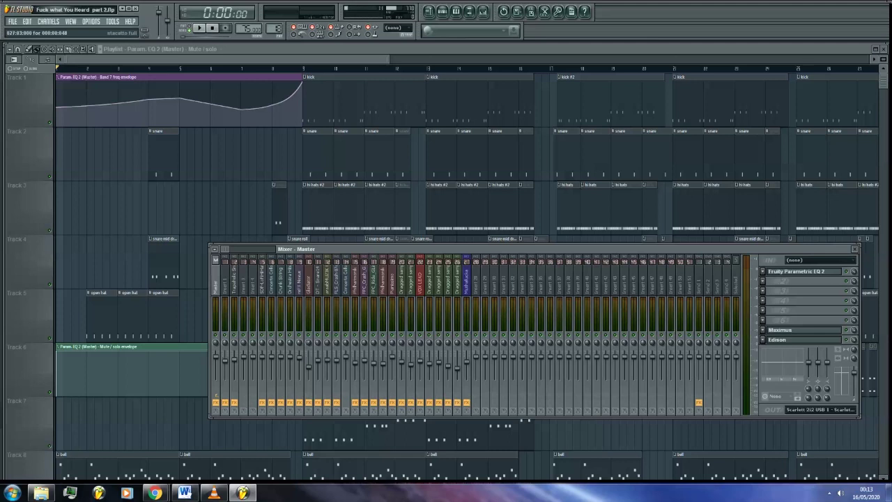
pyautogui.click(200, 29)
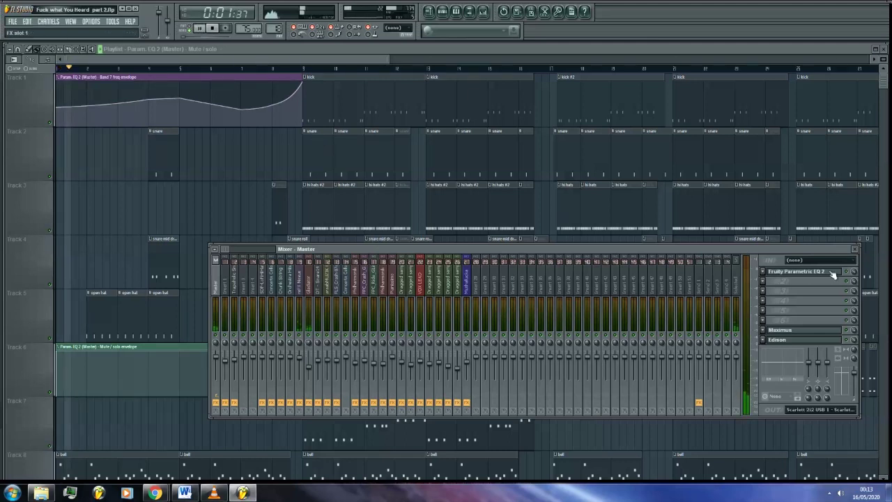
pyautogui.click(793, 271)
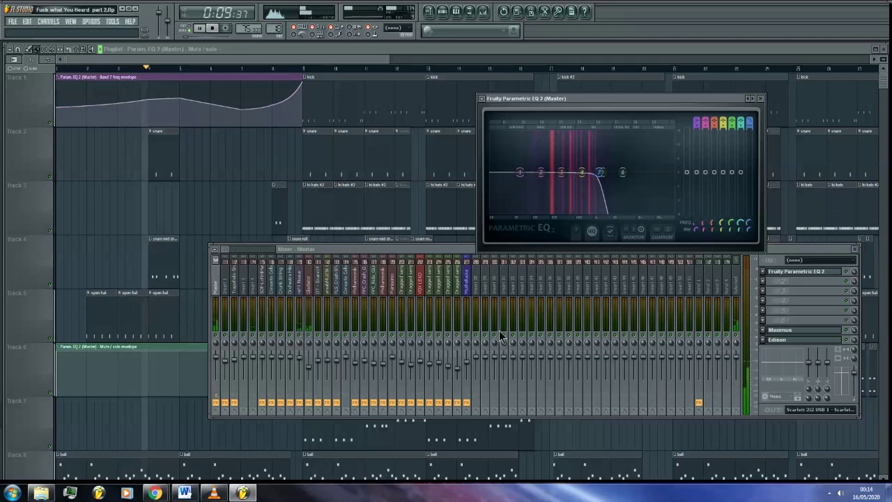
# Step: Reopen the Master Parametric EQ 2 to watch the Band 7 sweep, then stop playback
pyautogui.click(181, 97)
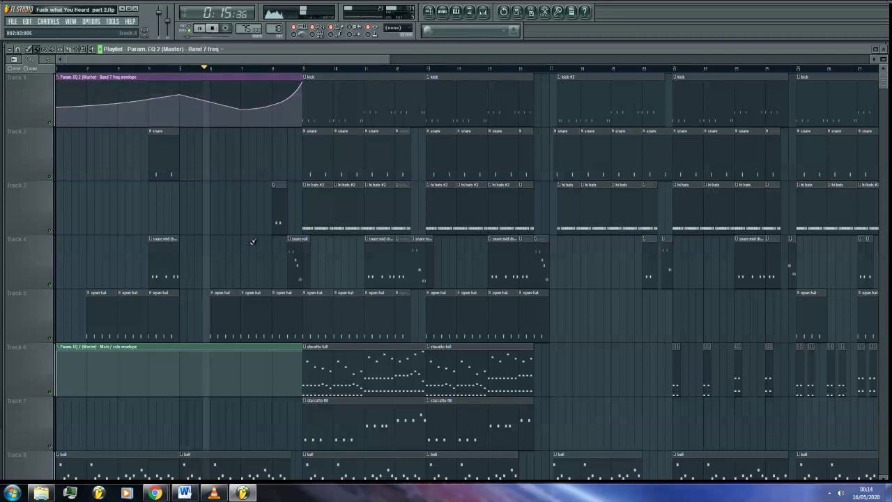
pyautogui.press('F9')
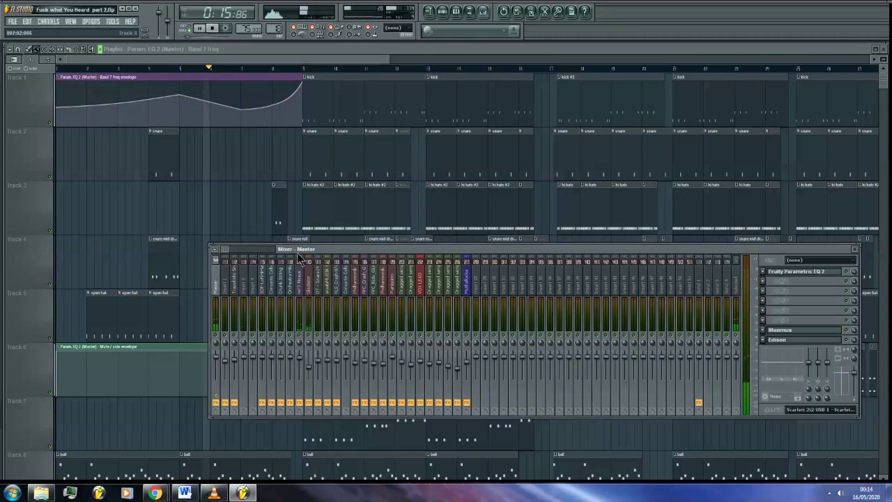
pyautogui.click(800, 273)
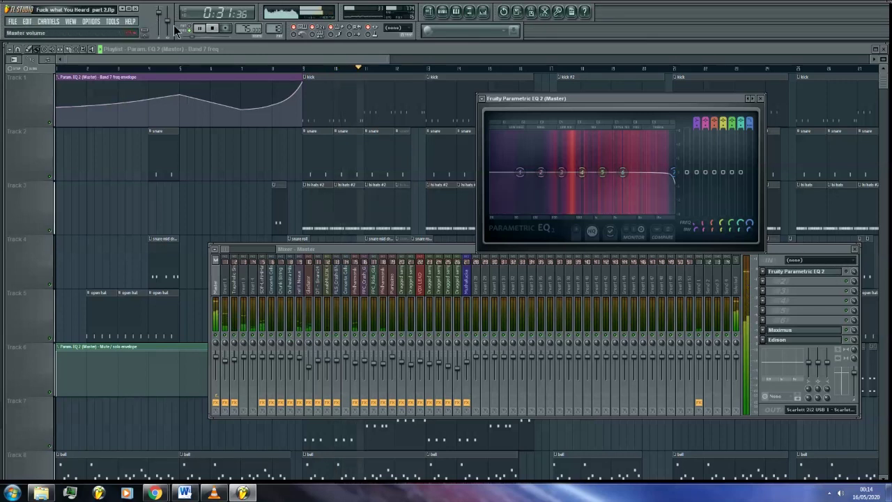
pyautogui.press('space')
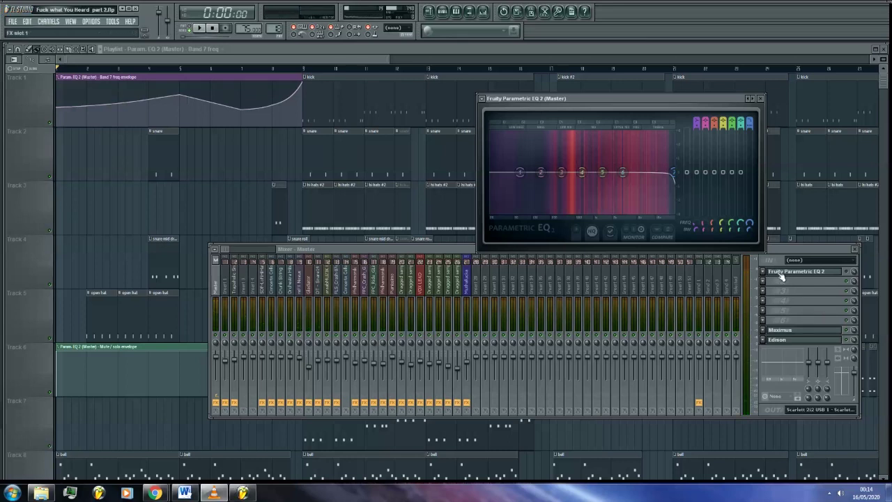
pyautogui.moveTo(256, 78)
# Step: Select the snare-roll bar and load a second Fruity Parametric EQ 2 into Master slot 2
pyautogui.click(270, 74)
pyautogui.hscroll(10, 428, 69)
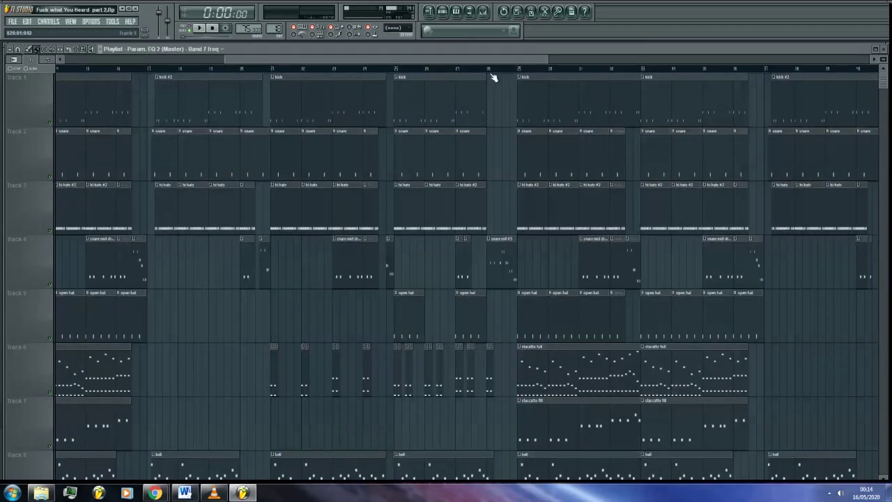
pyautogui.moveTo(488, 70); pyautogui.dragTo(519, 75)
pyautogui.press('F9')
pyautogui.click(761, 285)
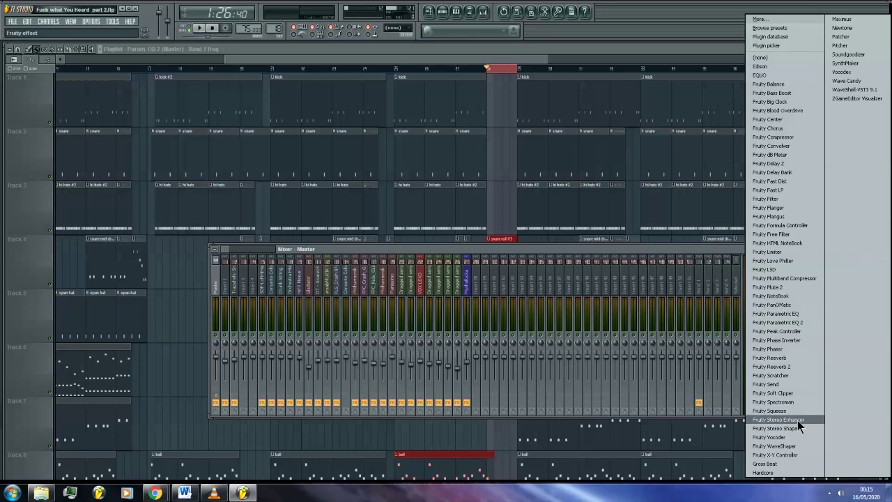
pyautogui.click(797, 422)
# Step: Raise band 4 into a peak and create an automation clip for its frequency
pyautogui.moveTo(192, 148); pyautogui.dragTo(269, 126)
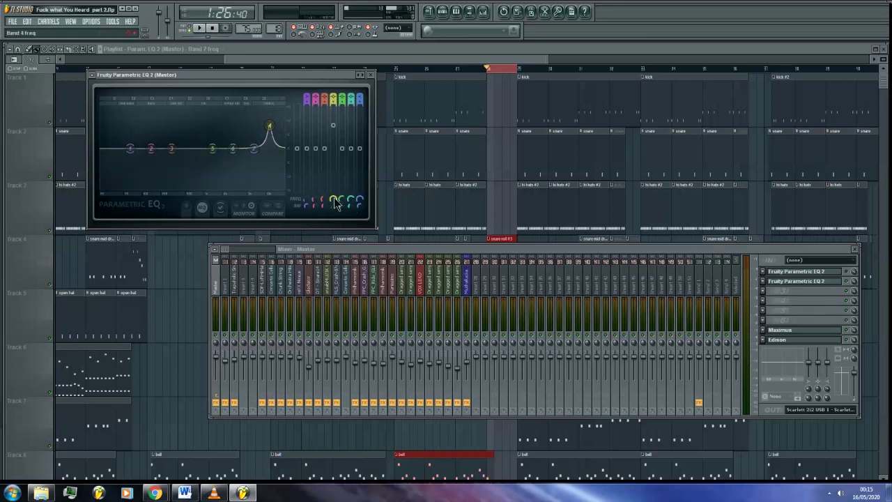
pyautogui.rightClick(335, 202)
pyautogui.click(376, 258)
pyautogui.click(501, 83)
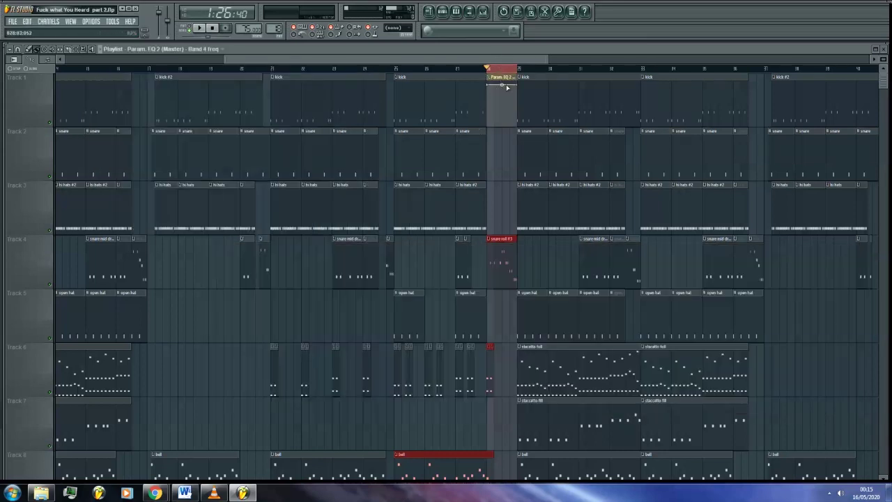
# Step: Shape the band 4 clip at bar 28 into a smooth downward curve by adjusting tension
pyautogui.click(498, 86)
pyautogui.rightClick(510, 91)
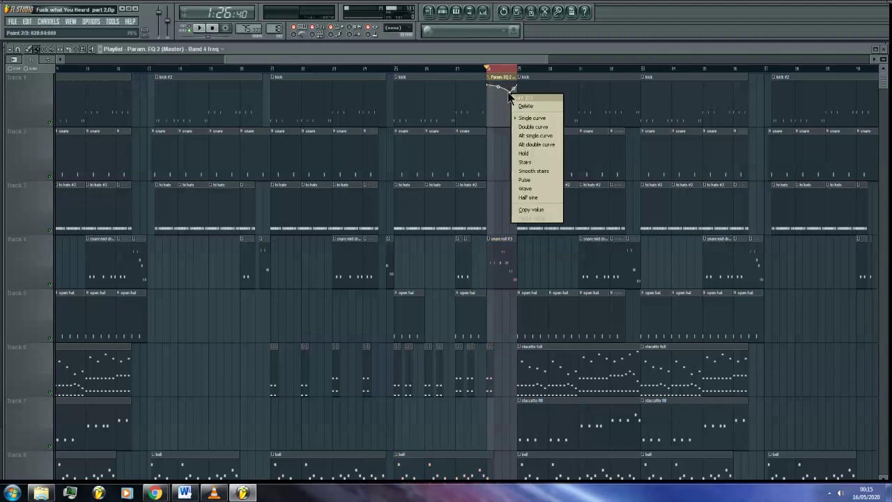
pyautogui.click(511, 90)
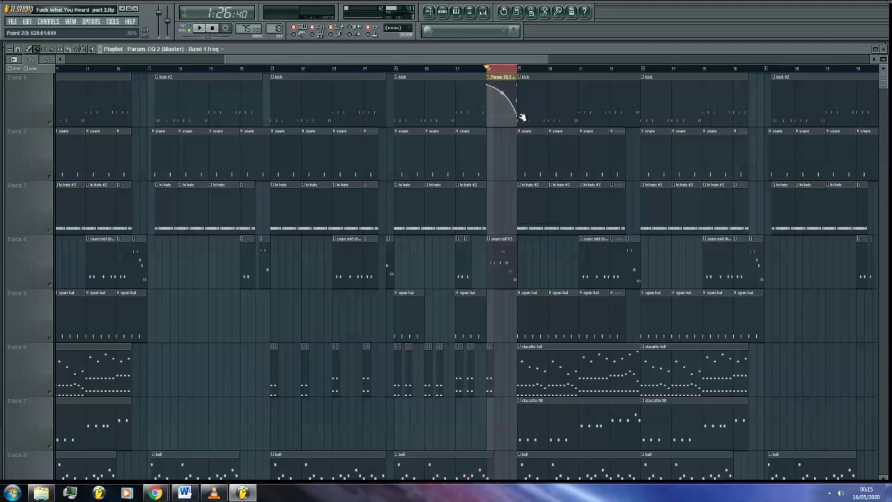
pyautogui.rightClick(516, 85)
pyautogui.press('Escape')
pyautogui.scroll(3, 502, 70)
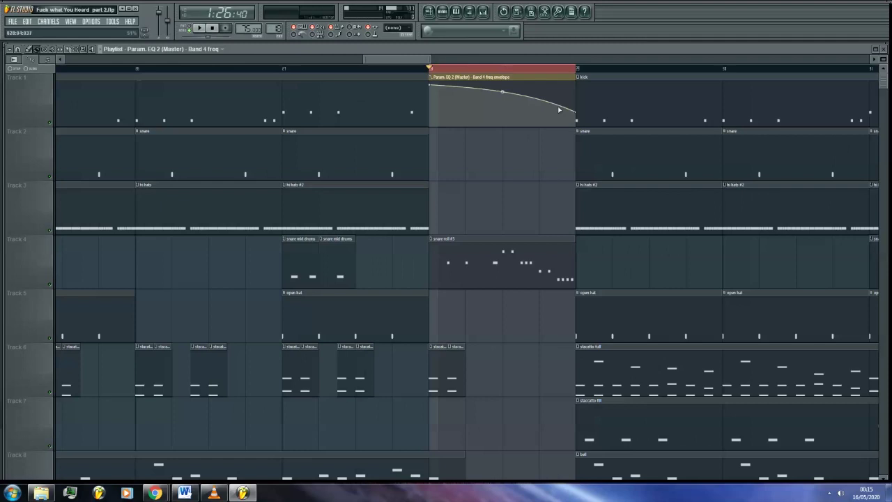
pyautogui.moveTo(502, 99)
pyautogui.mouseDown()
pyautogui.moveTo(503, 118)
pyautogui.moveTo(503, 91)
pyautogui.mouseUp()
pyautogui.press('F9')
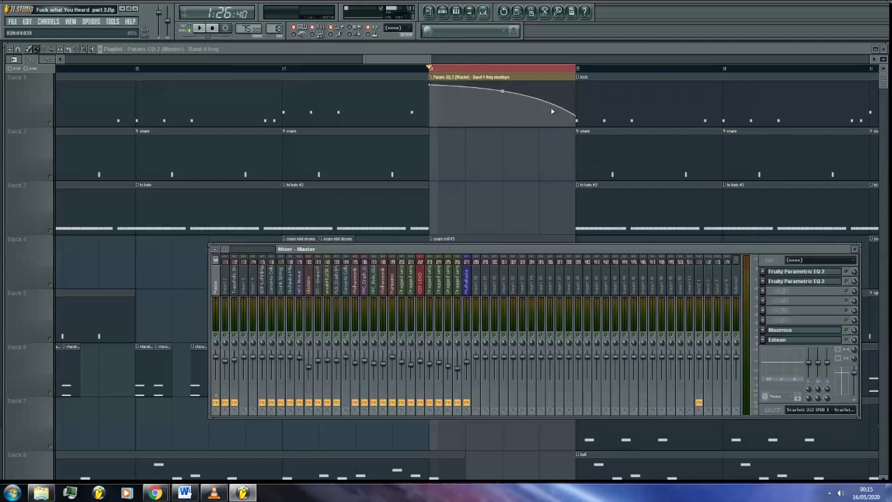
# Step: Preview the snare roll, then create a Mute / solo automation clip for slot 2's EQ
pyautogui.click(805, 282)
pyautogui.press('space')
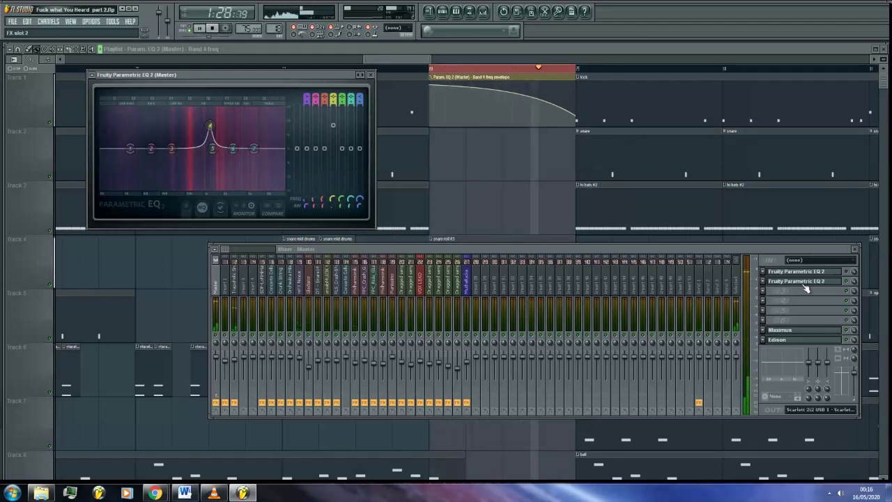
pyautogui.press('space')
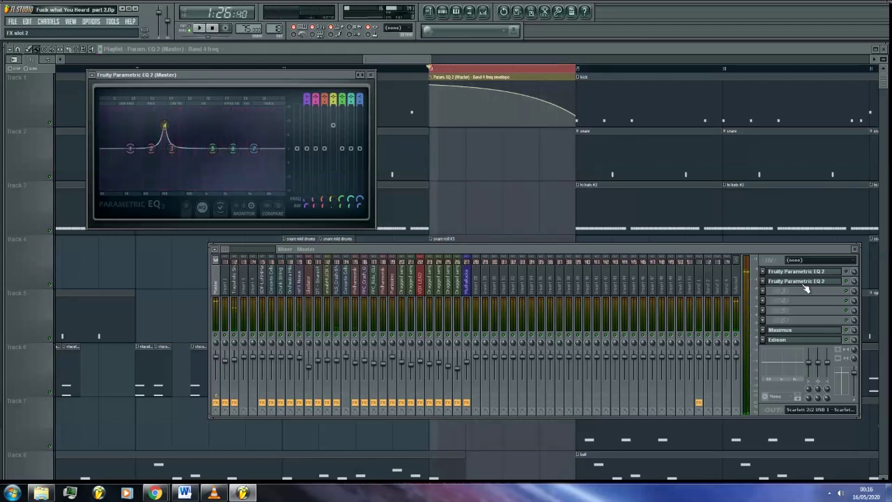
pyautogui.rightClick(849, 285)
pyautogui.click(858, 339)
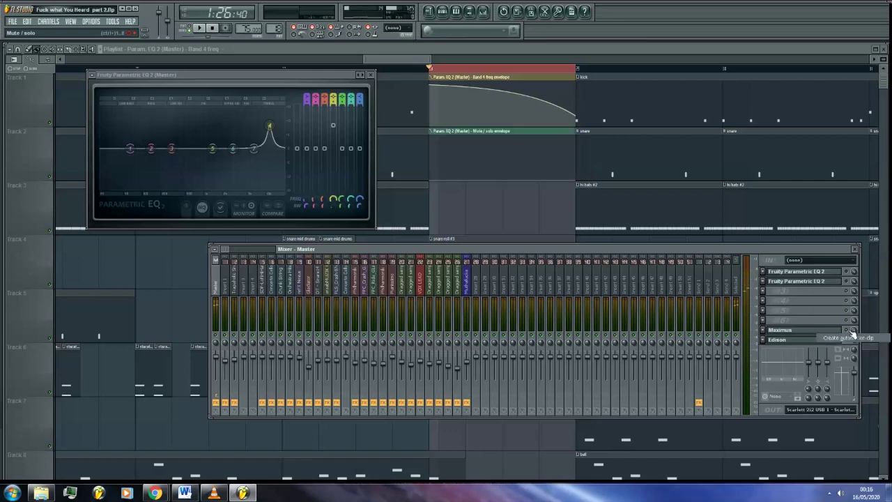
# Step: Drag both Mute / solo envelope points on Track 2 to the top to hold it on
pyautogui.click(476, 166)
pyautogui.moveTo(429, 179); pyautogui.dragTo(428, 135)
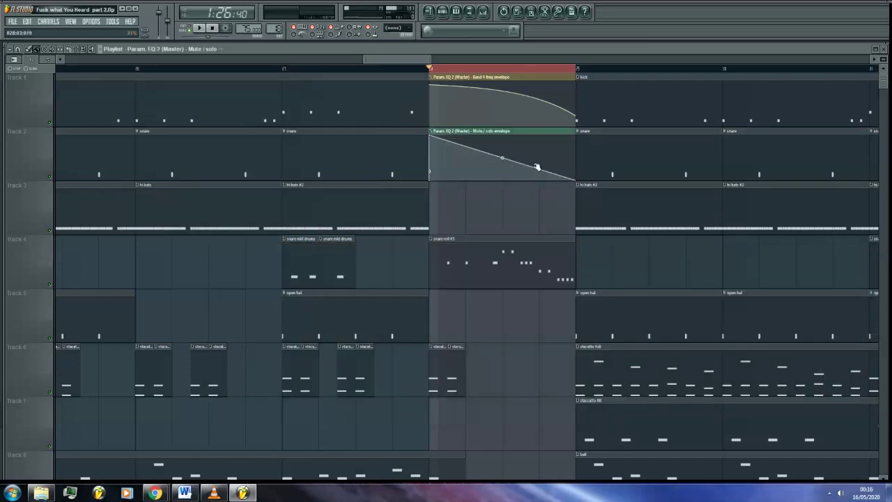
pyautogui.moveTo(574, 178); pyautogui.dragTo(589, 135)
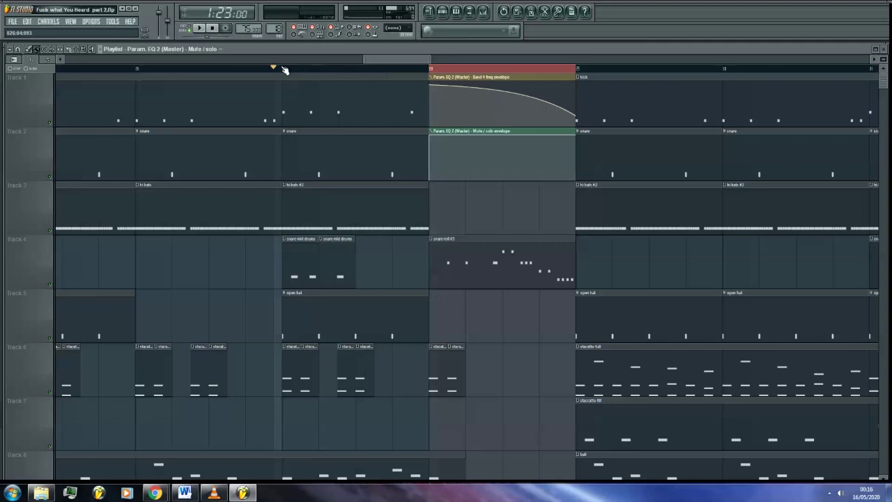
pyautogui.scroll(-3, 283, 69)
# Step: Play from bar 25 through the bar 28 snare roll with slot 2's Parametric EQ 2 showing
pyautogui.click(183, 69)
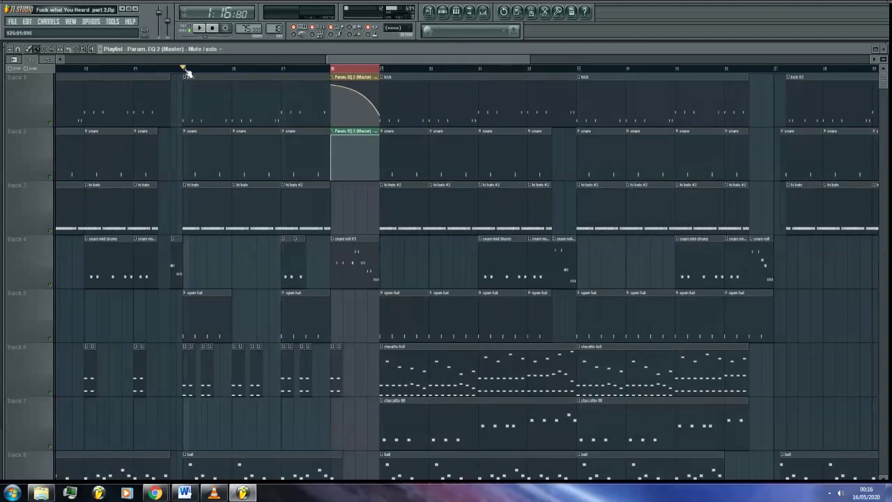
pyautogui.press('space')
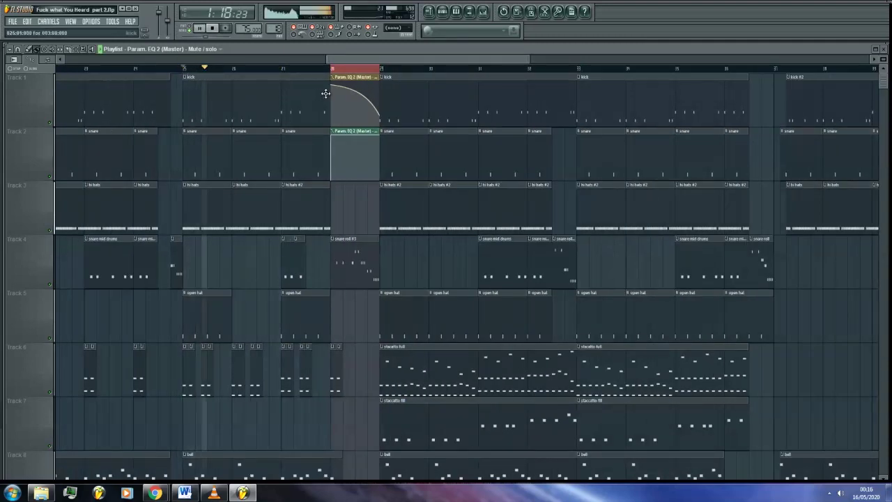
pyautogui.moveTo(351, 58); pyautogui.dragTo(332, 60)
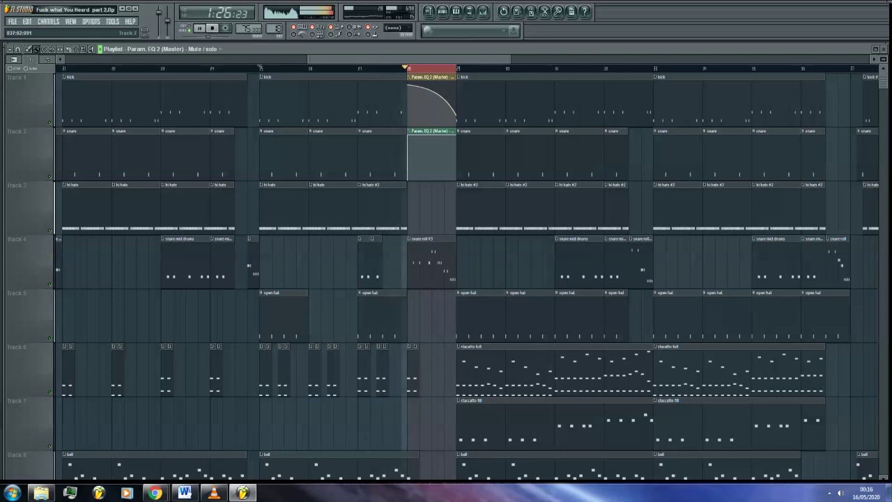
pyautogui.press('F9')
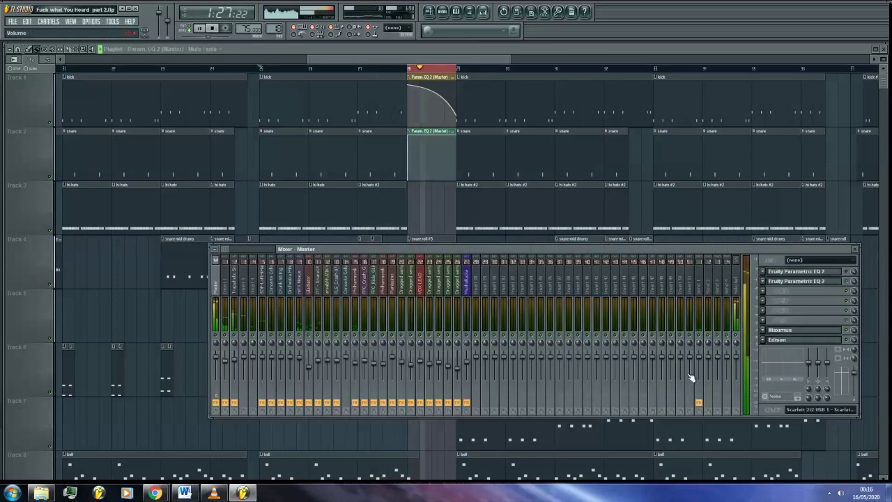
pyautogui.click(798, 281)
pyautogui.press('space')
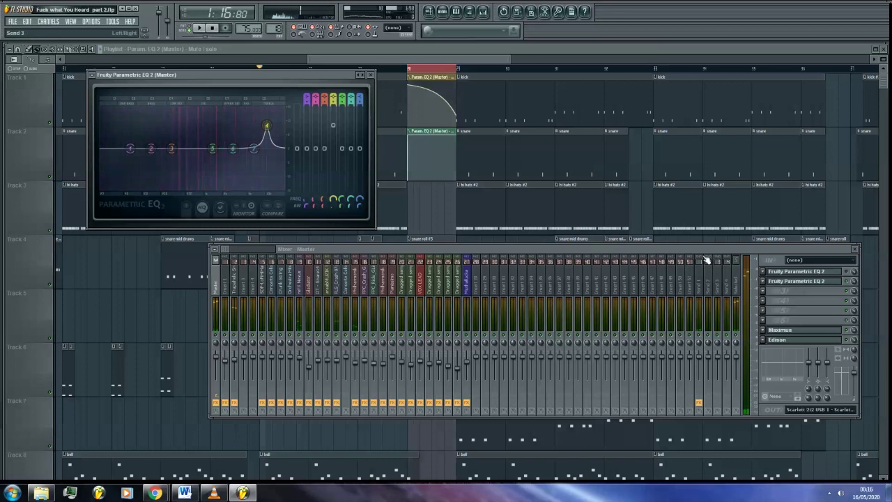